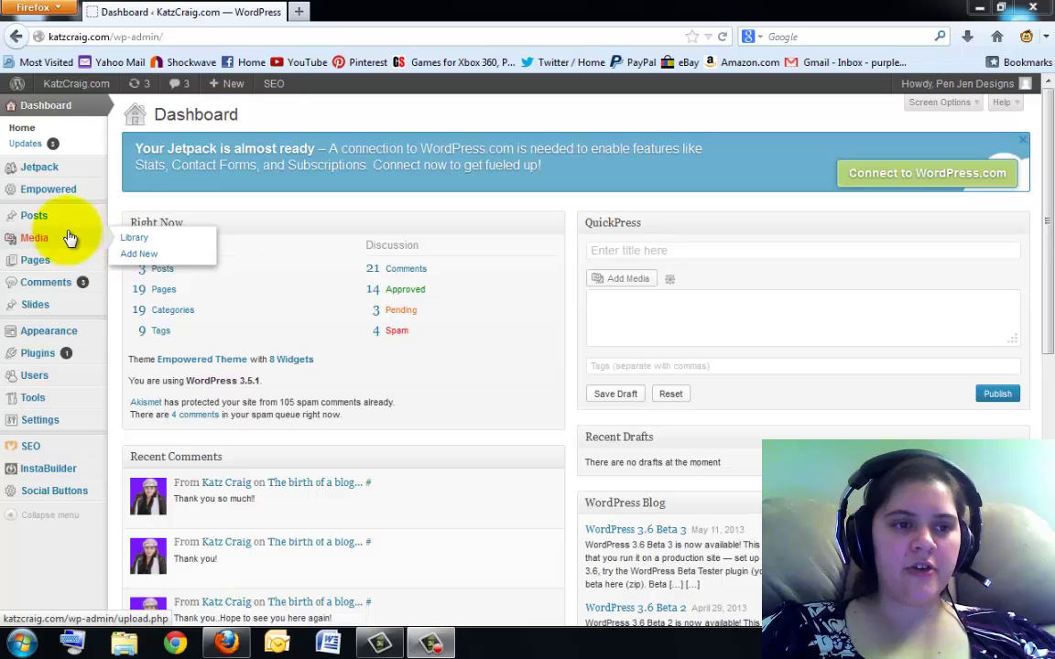
# - Duplicate the private Training Page Template page, found on the second page of the site's Pages list
pyautogui.moveTo(51, 267)
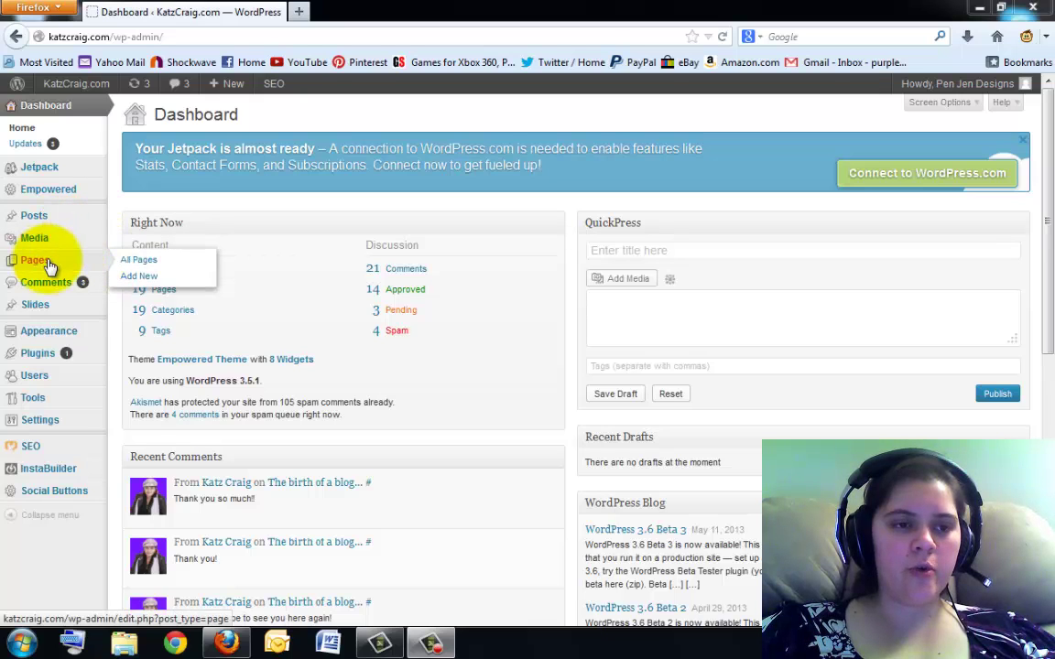
pyautogui.click(42, 264)
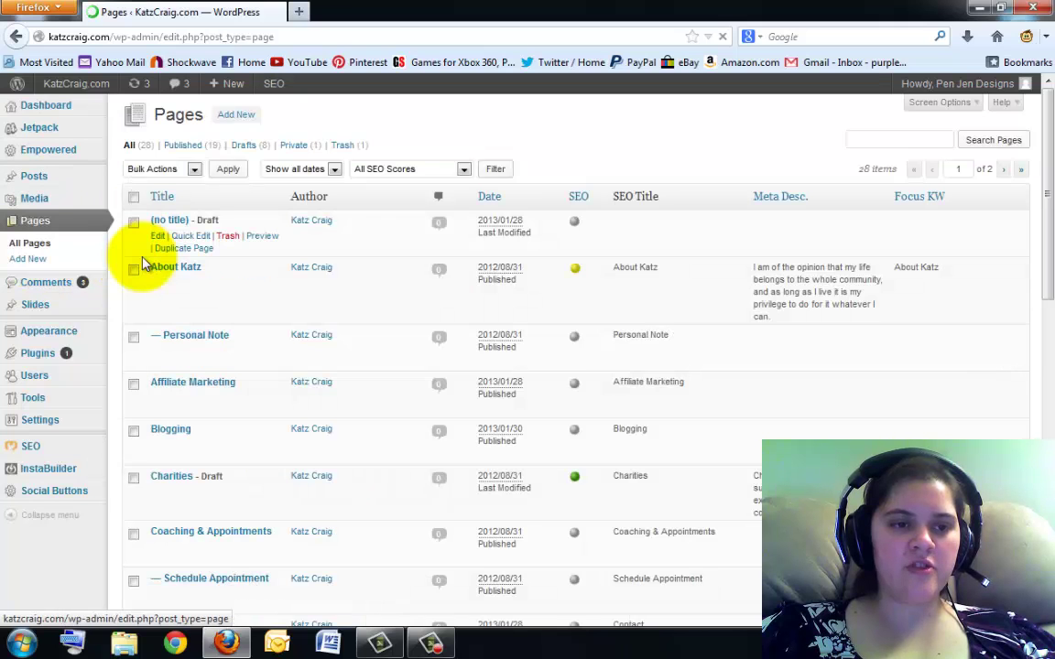
pyautogui.scroll(-12, 209, 344)
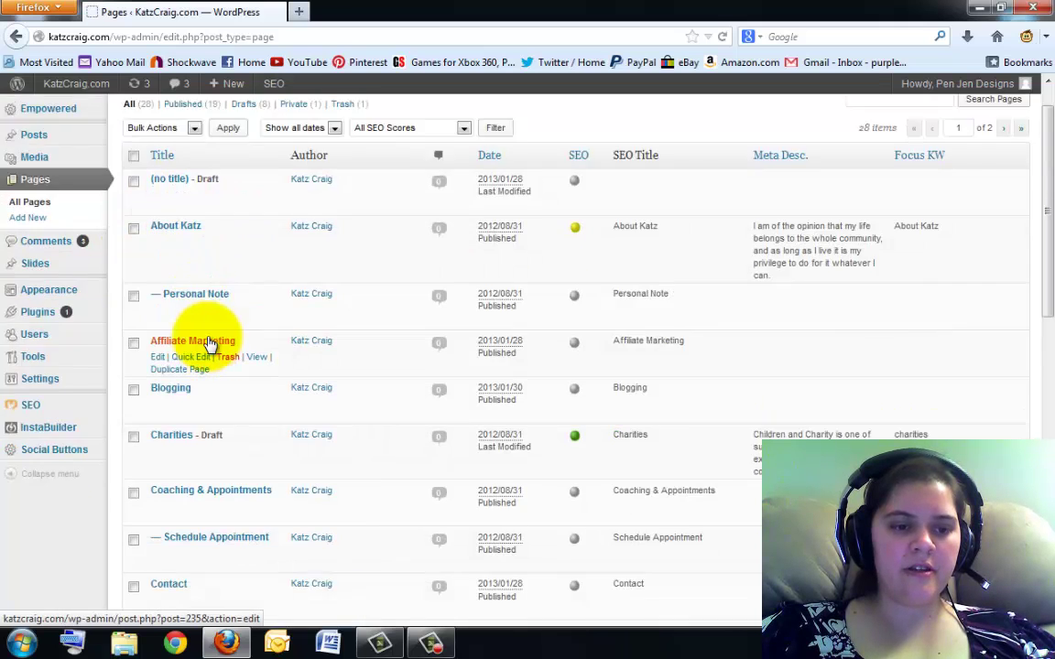
pyautogui.scroll(-3, 209, 344)
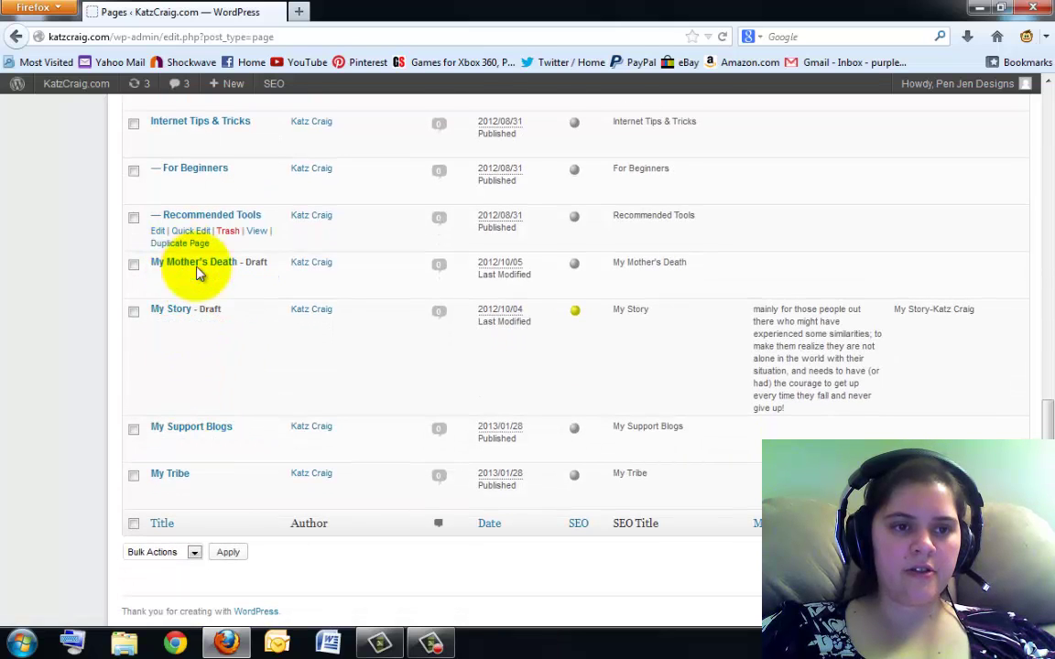
pyautogui.click(996, 552)
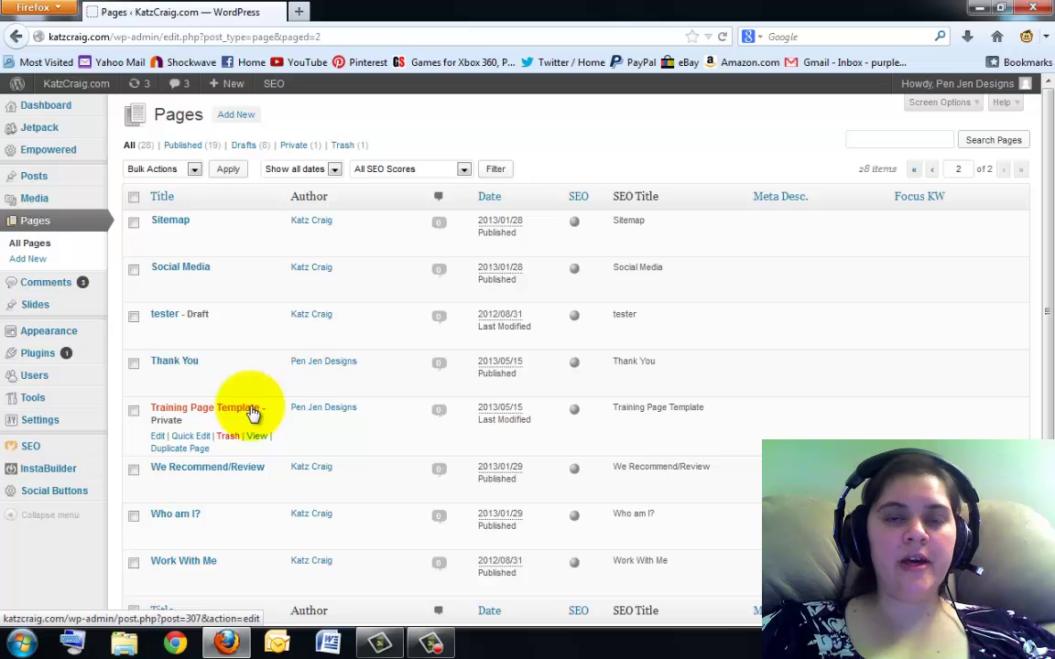
pyautogui.click(198, 449)
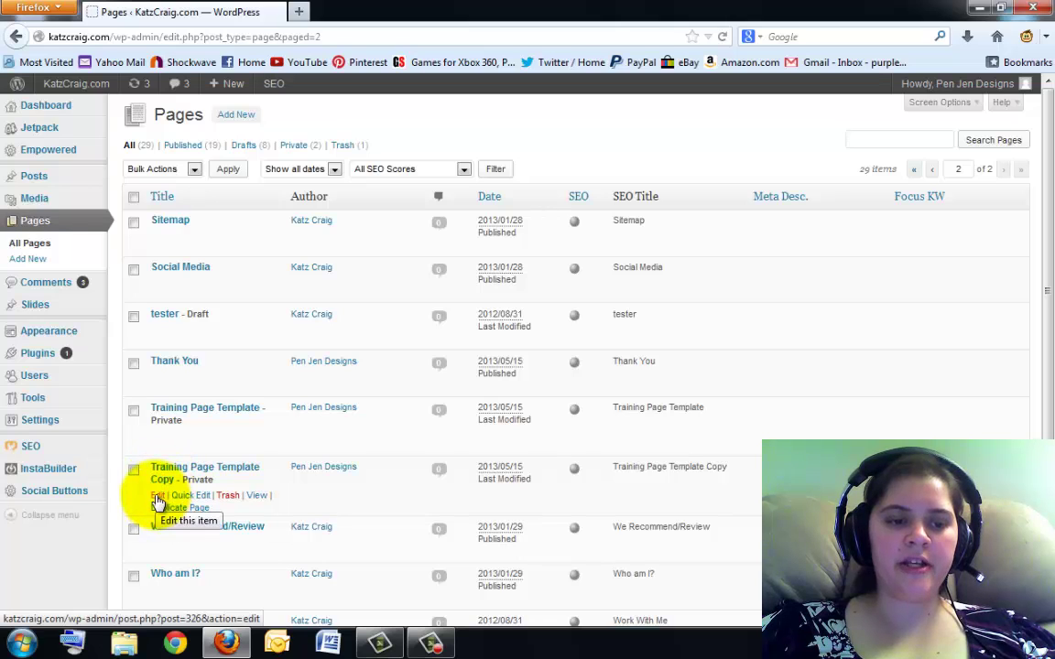
# - Open Training Page Template Copy for editing and regenerate its permalink from the title by clearing the old slug
pyautogui.click(158, 496)
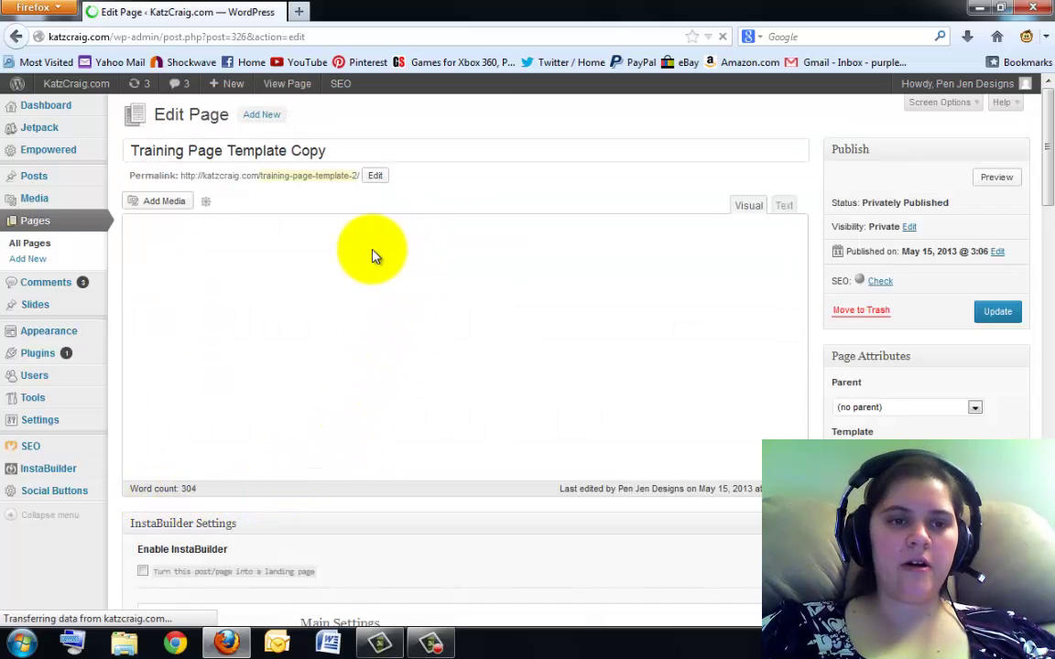
pyautogui.moveTo(129, 151); pyautogui.dragTo(373, 154)
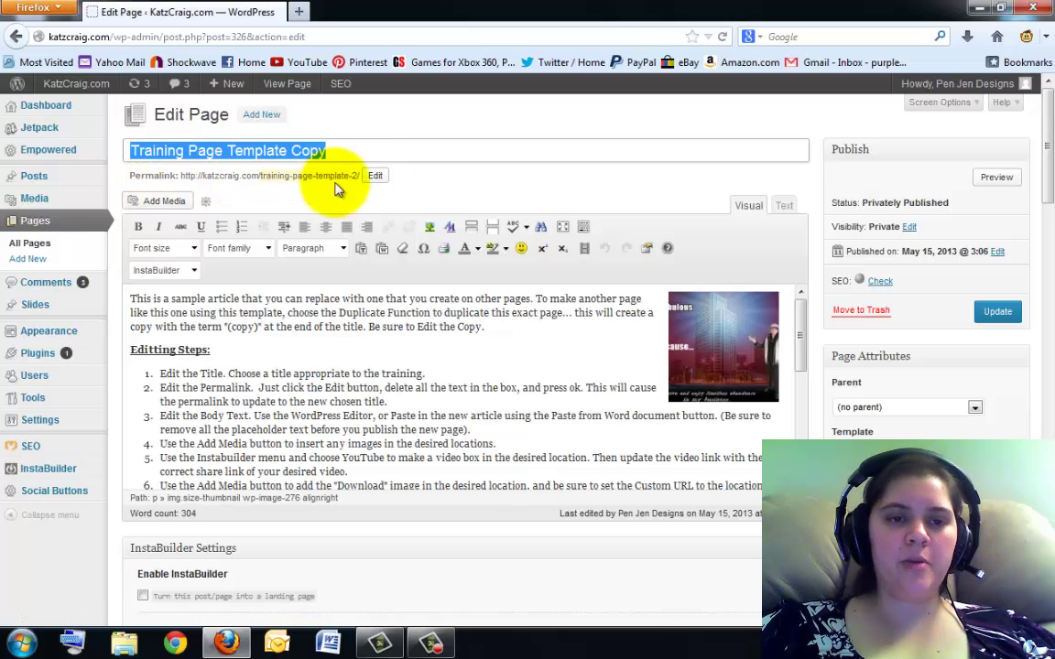
pyautogui.click(375, 181)
pyautogui.moveTo(365, 177); pyautogui.dragTo(248, 180)
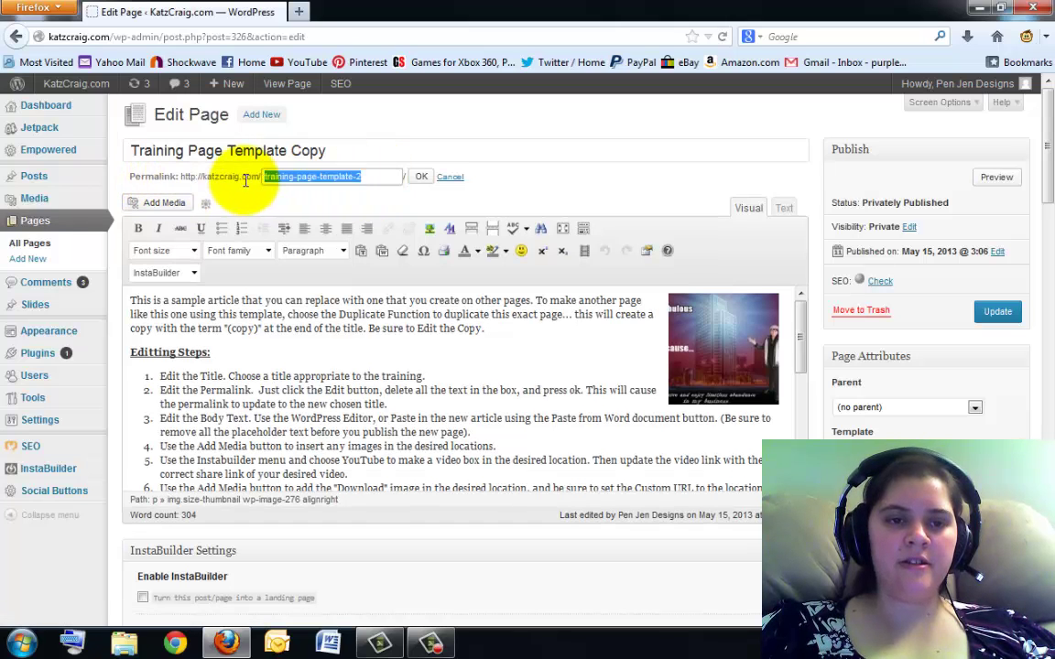
pyautogui.press('BackSpace')
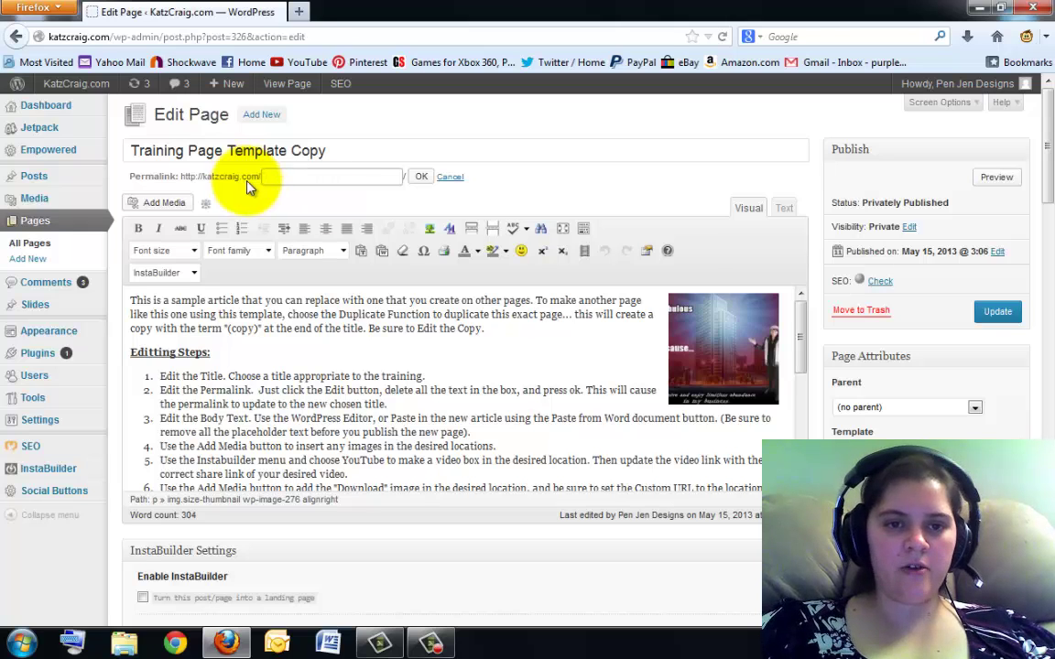
pyautogui.click(422, 177)
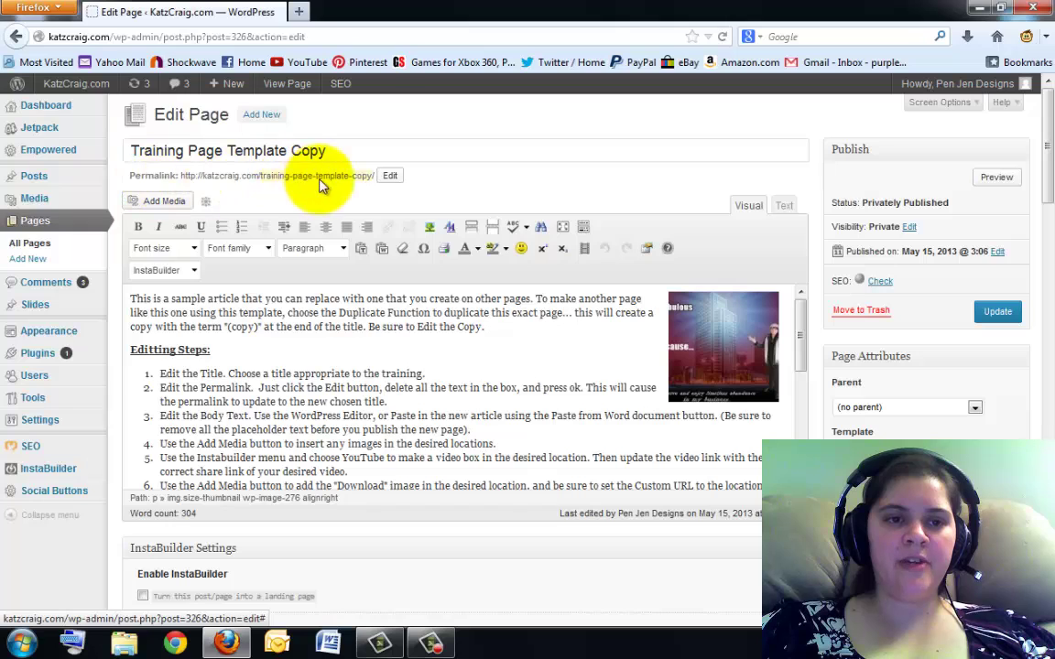
pyautogui.moveTo(133, 150); pyautogui.dragTo(334, 149)
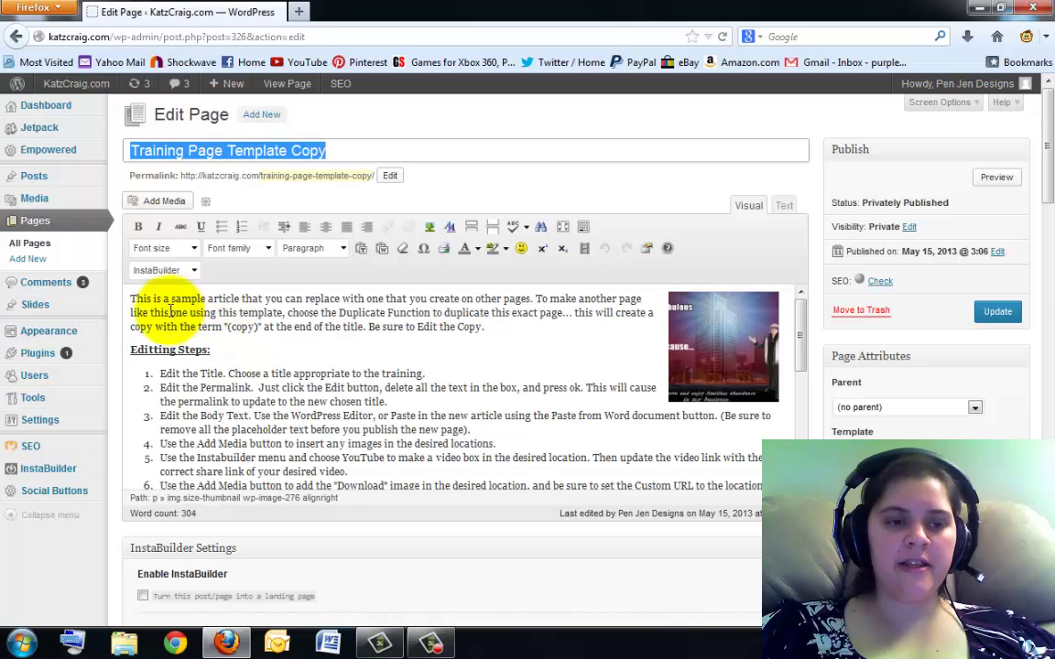
pyautogui.moveTo(131, 295); pyautogui.dragTo(447, 334)
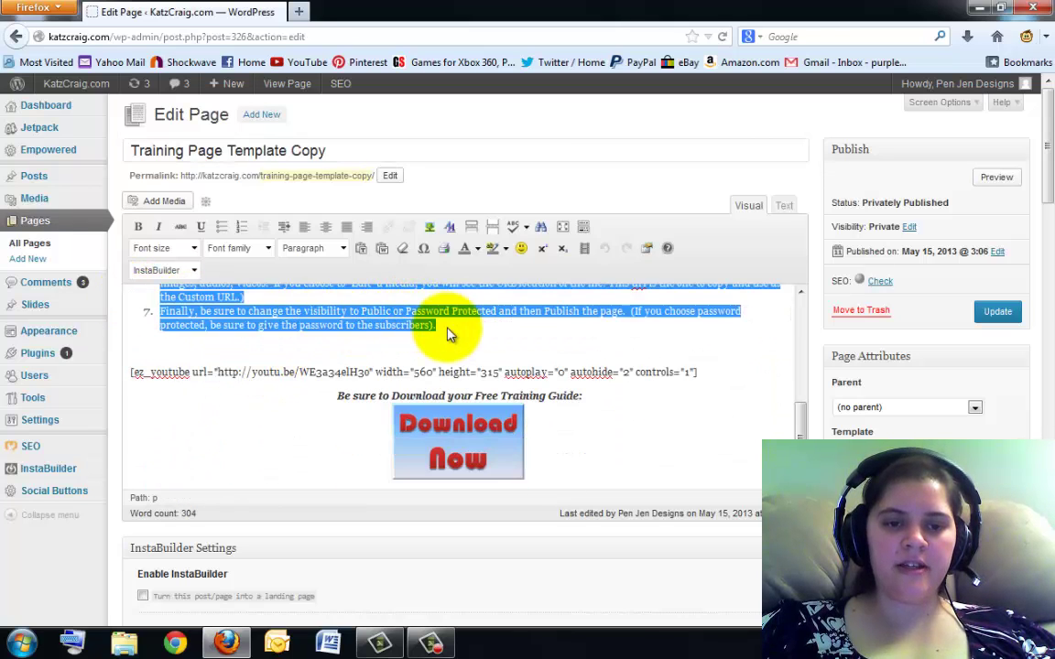
pyautogui.scroll(5, 448, 334)
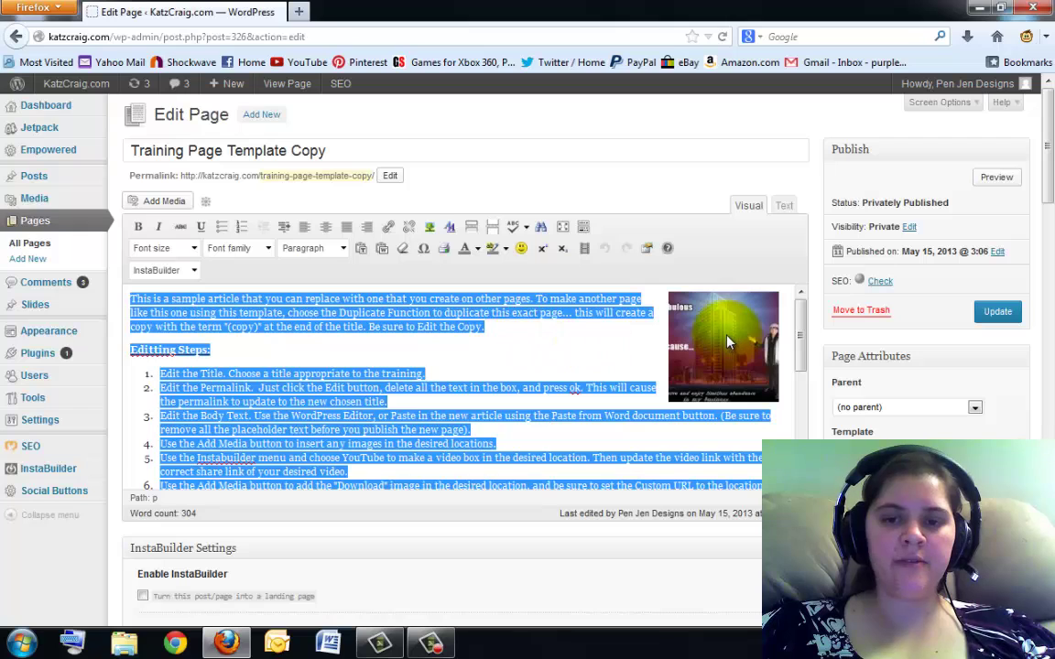
pyautogui.click(687, 316)
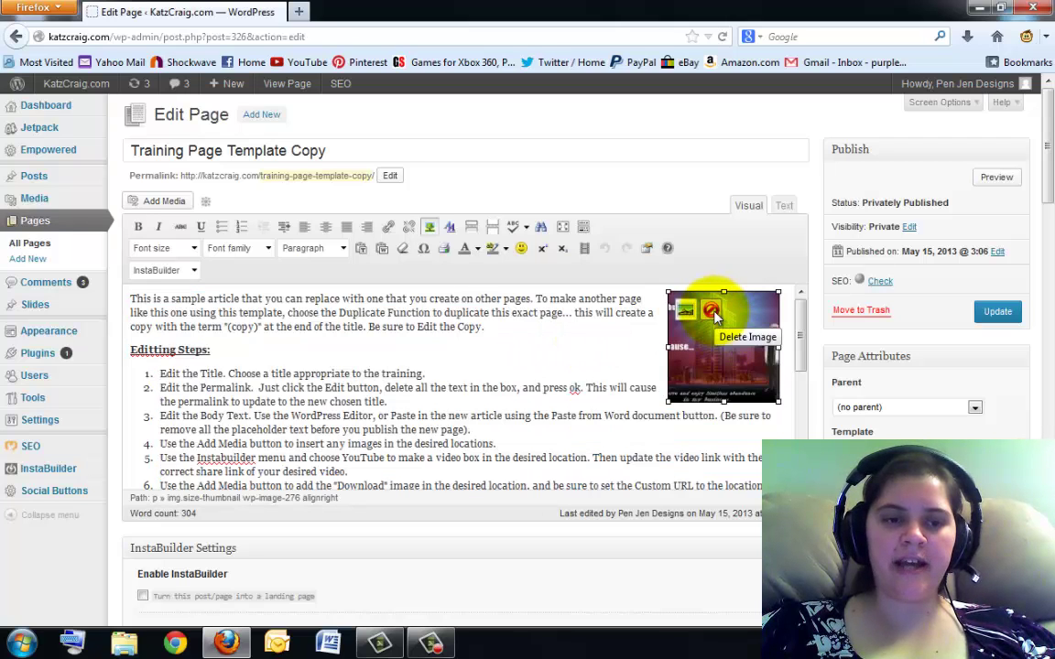
pyautogui.click(162, 270)
# - Review the ways of adding media at the start of the body text: media library, file upload and insertion from a URL
pyautogui.click(137, 297)
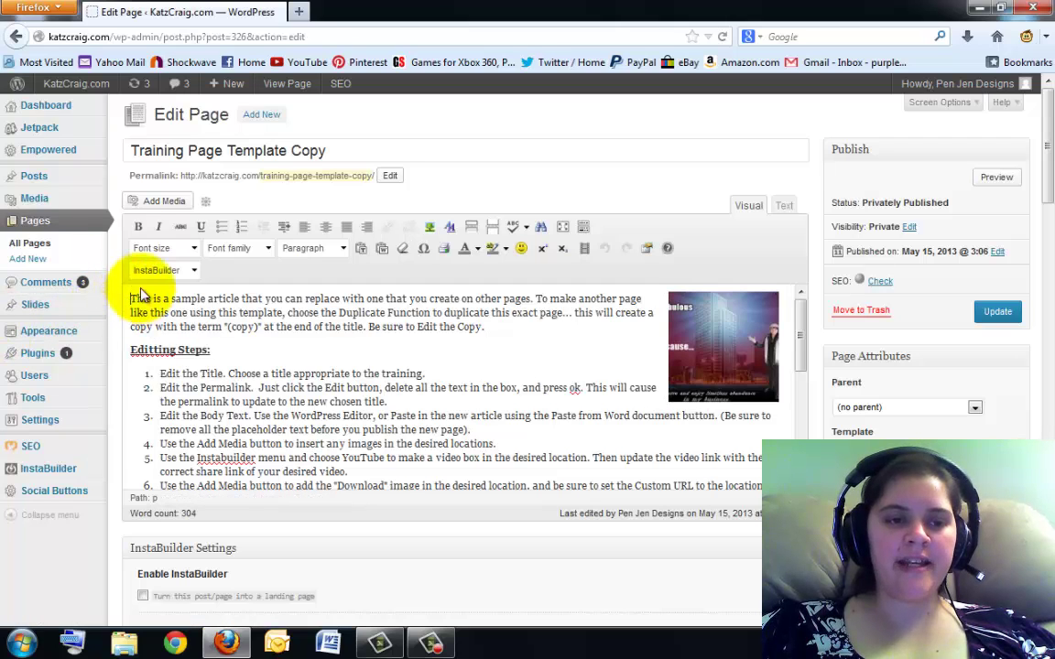
pyautogui.click(163, 203)
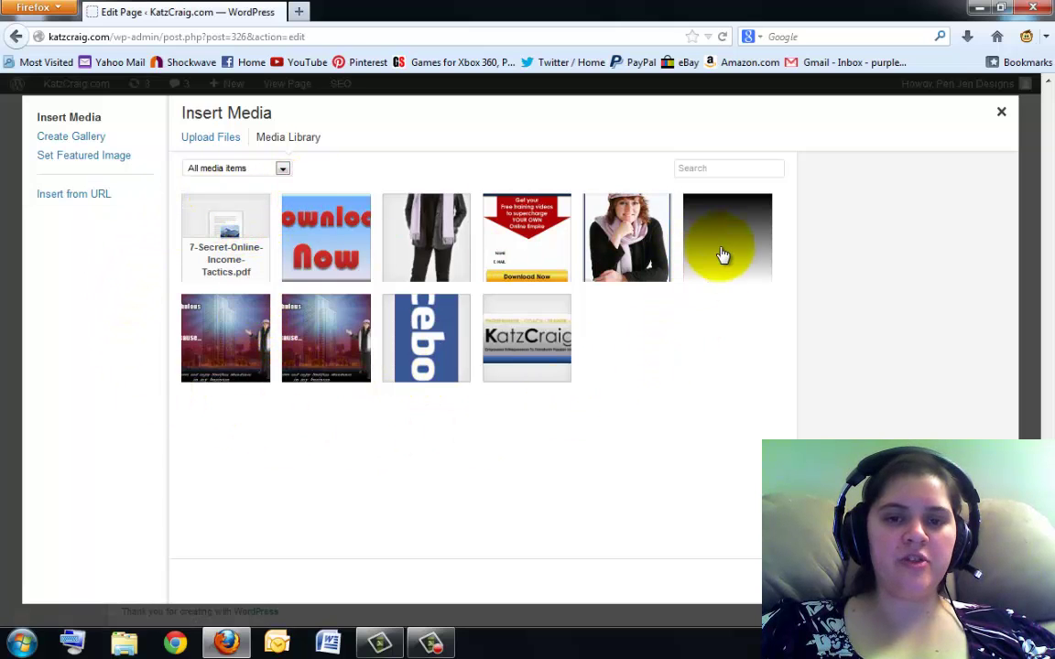
pyautogui.click(208, 142)
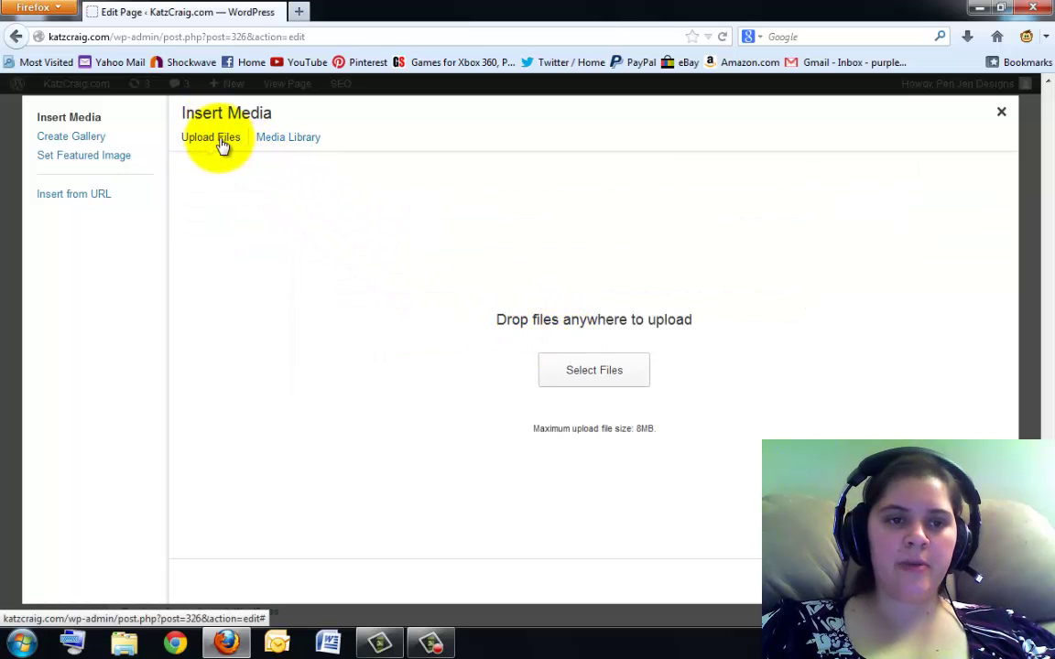
pyautogui.click(603, 379)
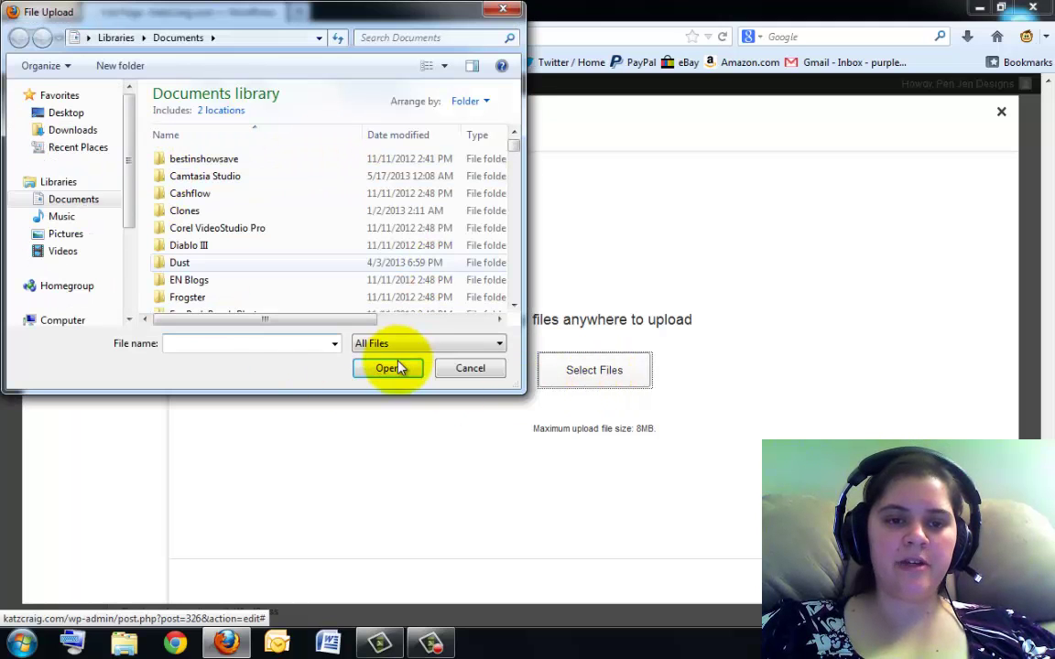
pyautogui.click(471, 368)
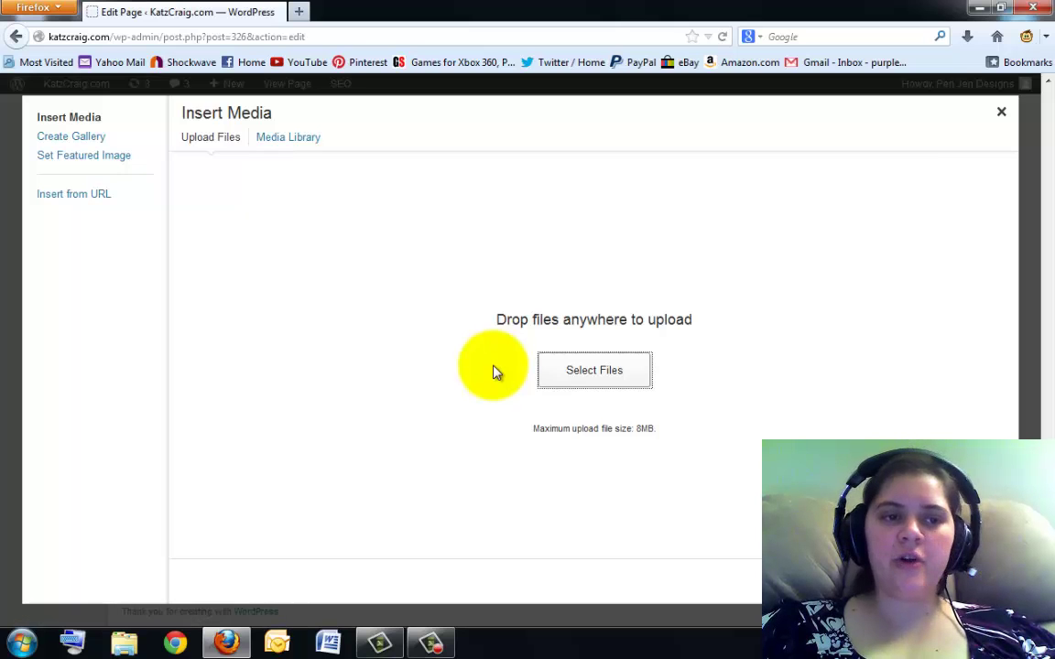
pyautogui.click(64, 205)
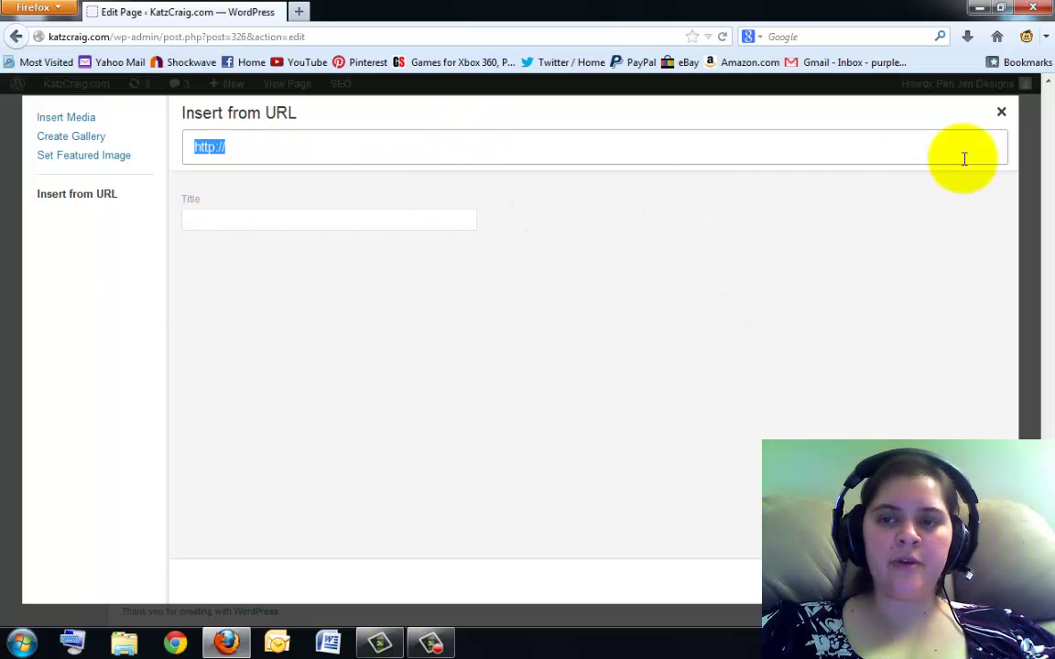
pyautogui.click(1002, 114)
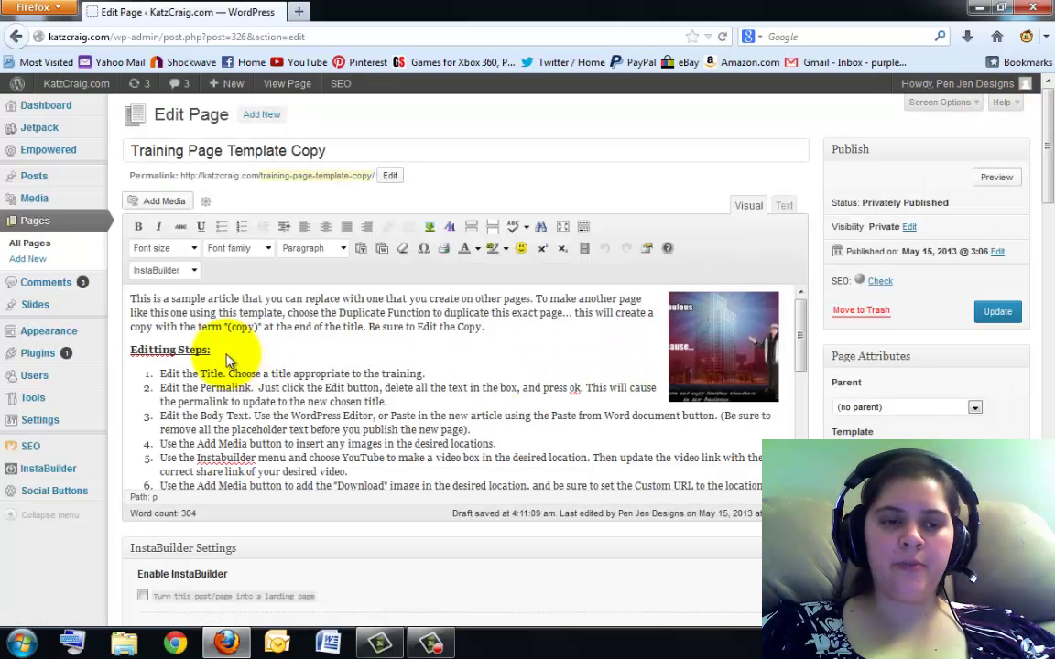
# - Insert the facebookVertical image from the media library in front of the "Editting Steps:" heading
pyautogui.click(233, 353)
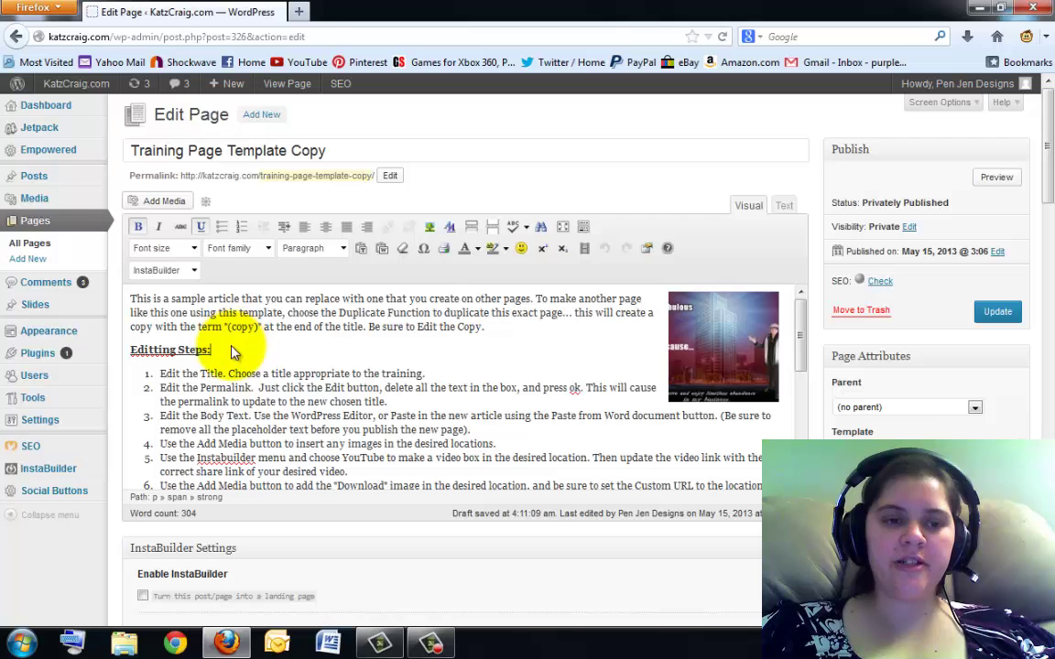
pyautogui.click(126, 357)
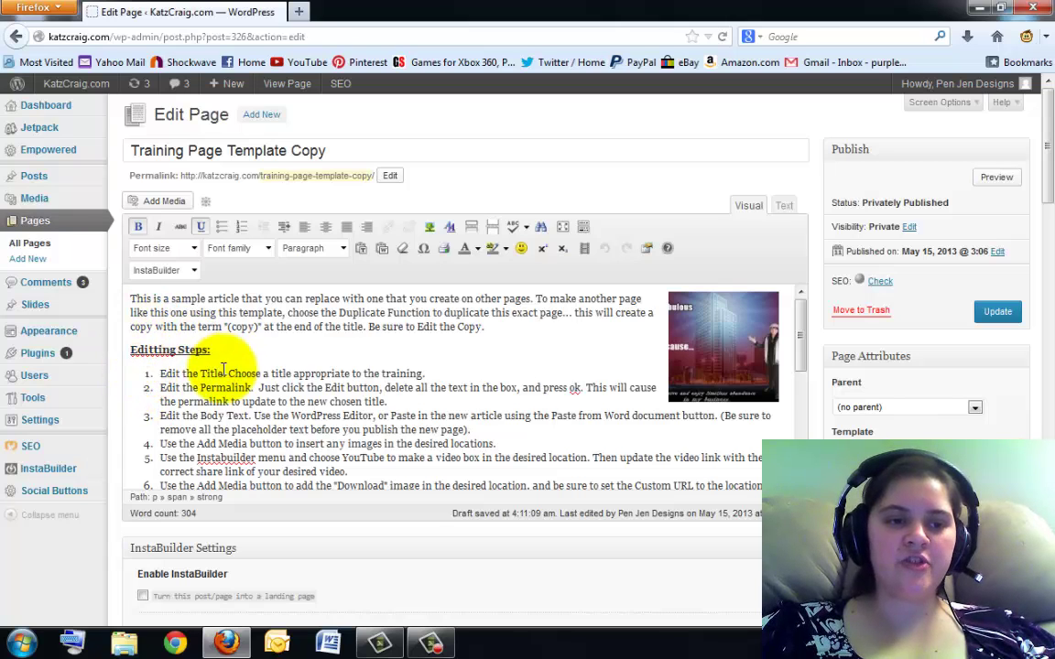
pyautogui.click(163, 203)
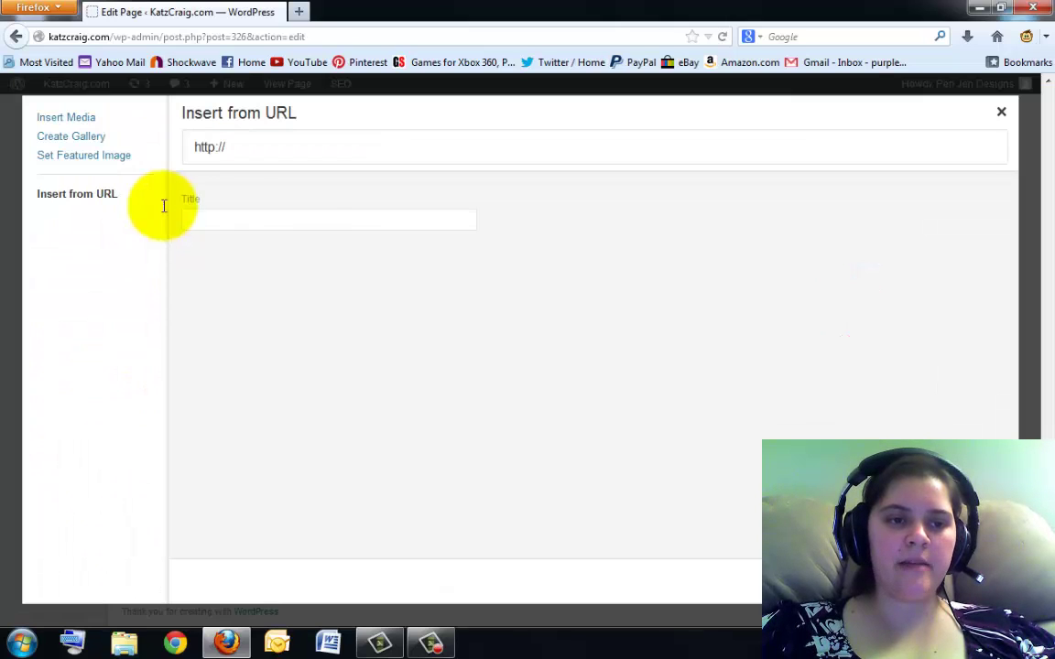
pyautogui.click(77, 126)
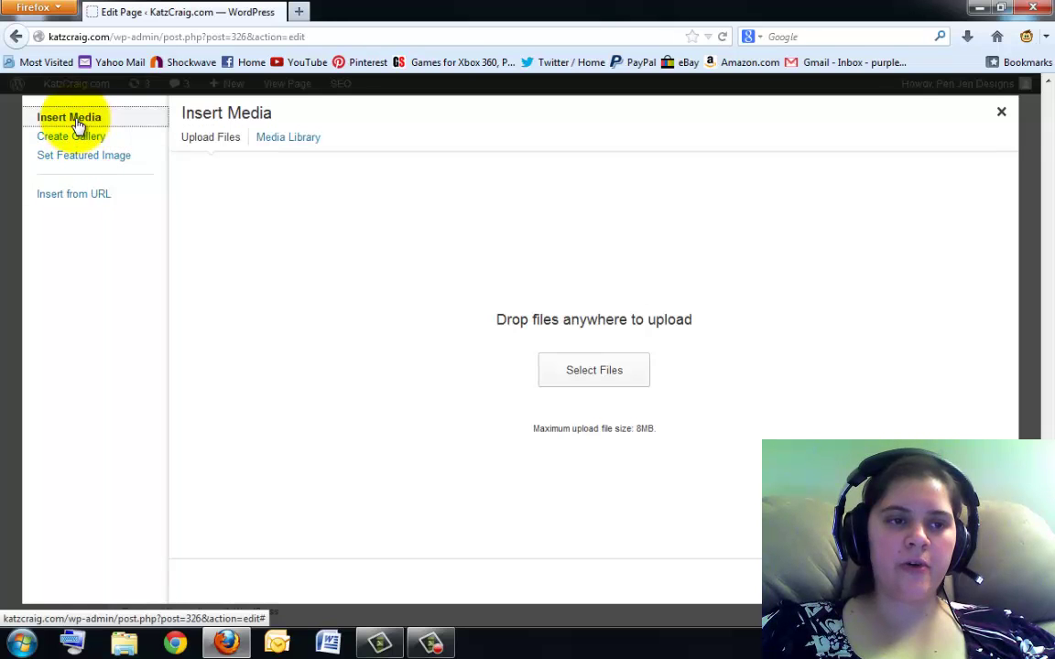
pyautogui.click(279, 139)
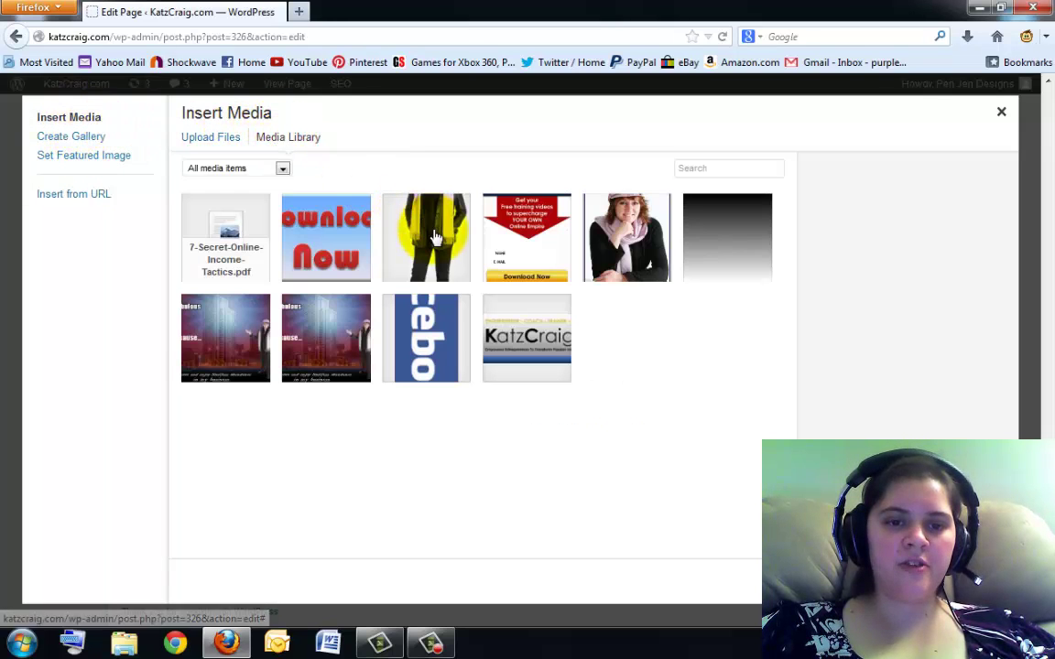
pyautogui.click(435, 327)
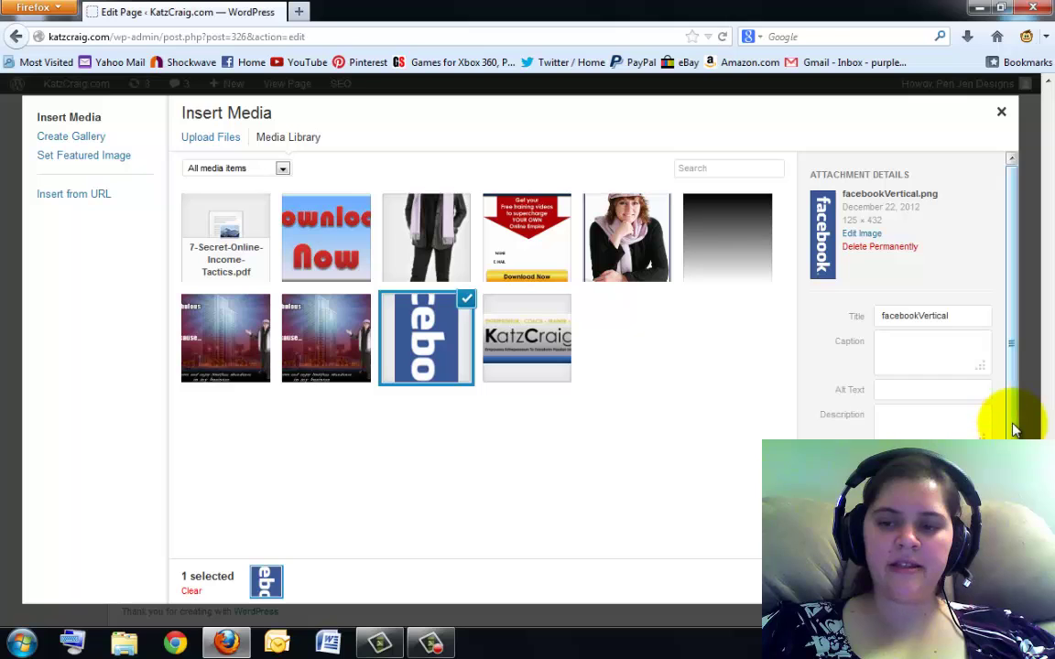
pyautogui.scroll(-1, 952, 429)
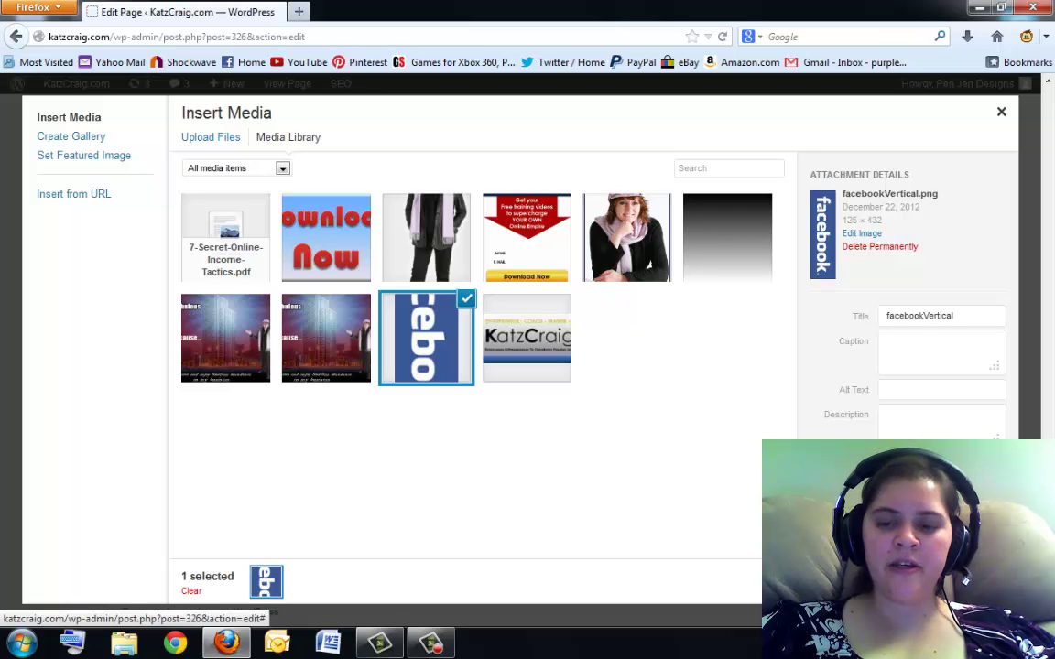
pyautogui.click(966, 582)
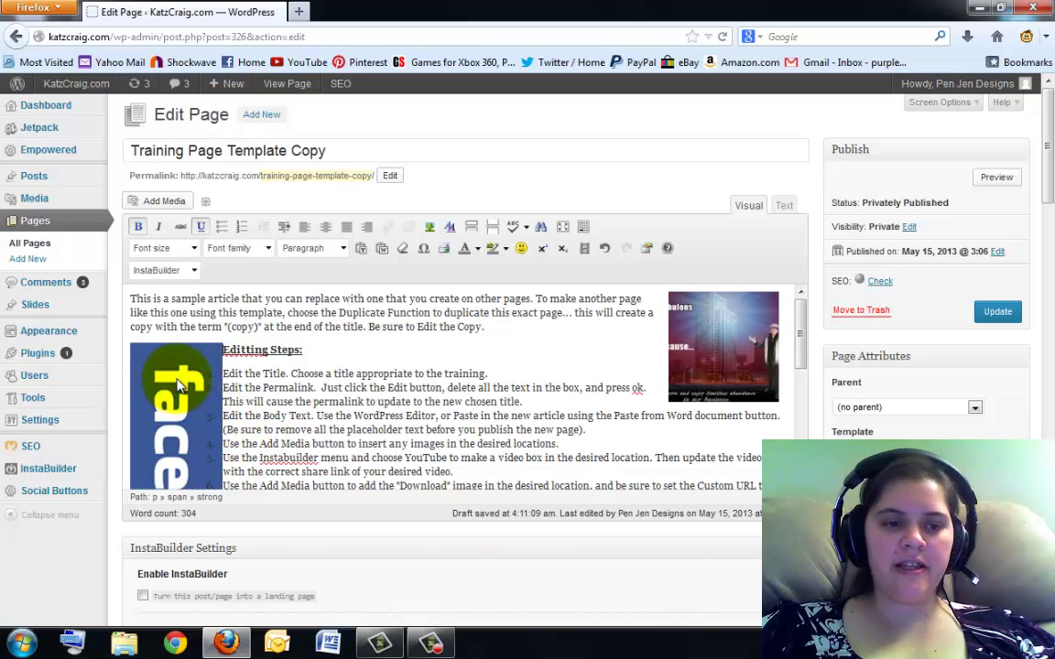
pyautogui.scroll(-5, 176, 389)
pyautogui.scroll(5, 177, 390)
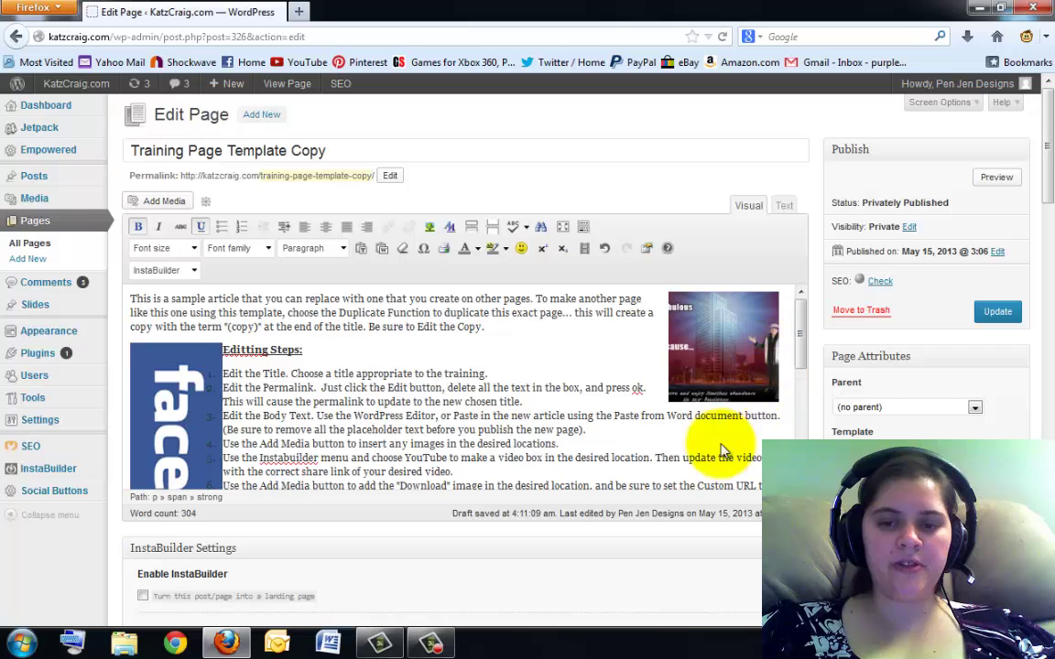
# - Set the facebookVertical image's horizontal space to 10 in its advanced image settings and update the image
pyautogui.click(700, 368)
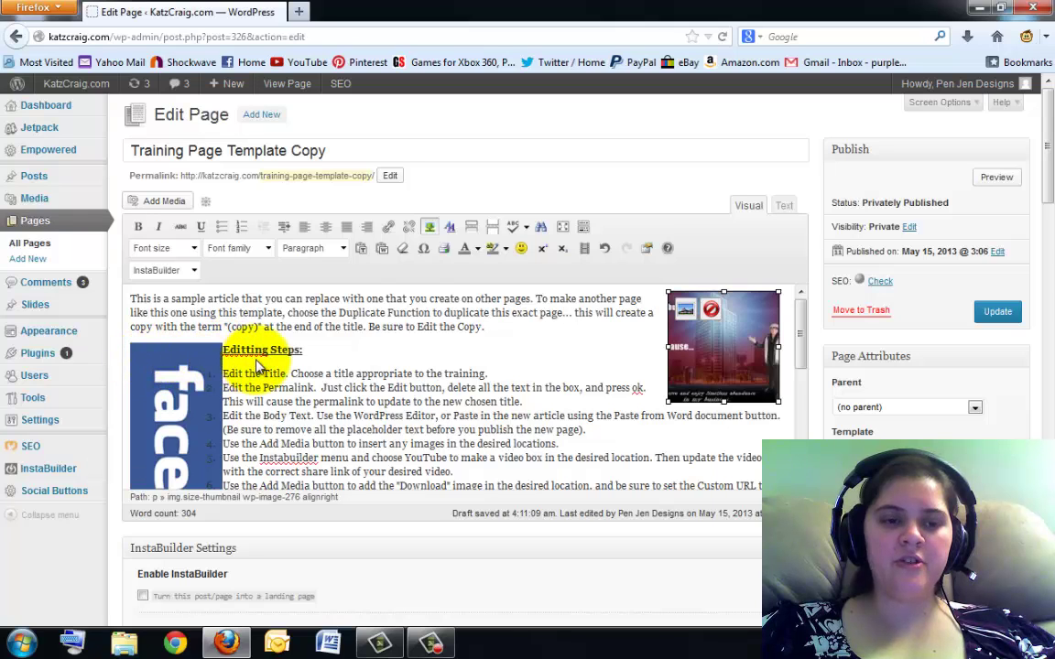
pyautogui.click(152, 368)
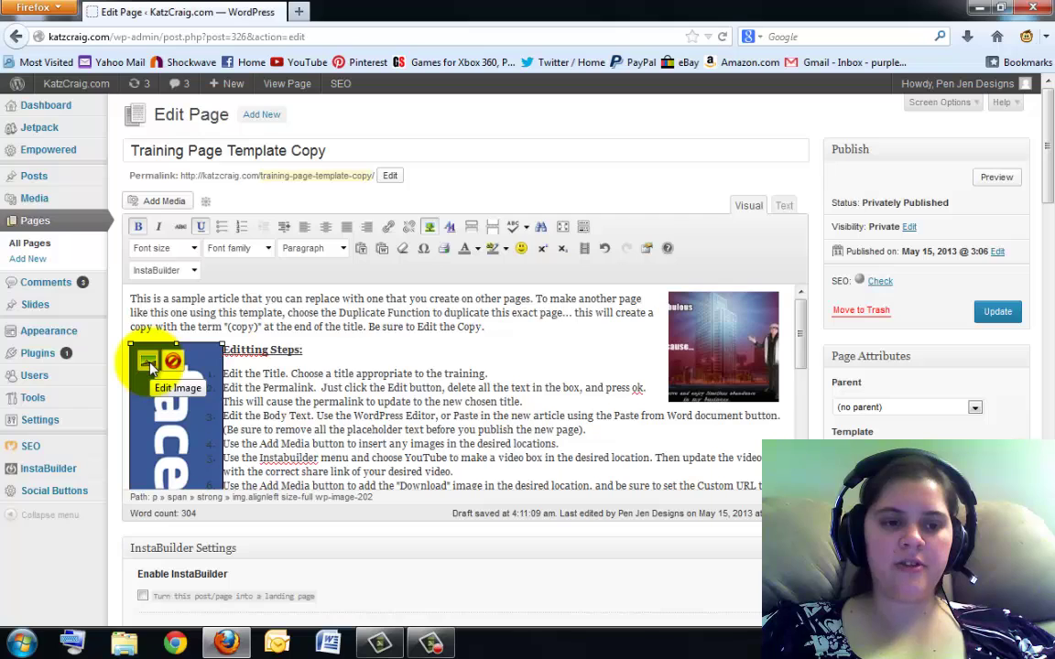
pyautogui.click(150, 364)
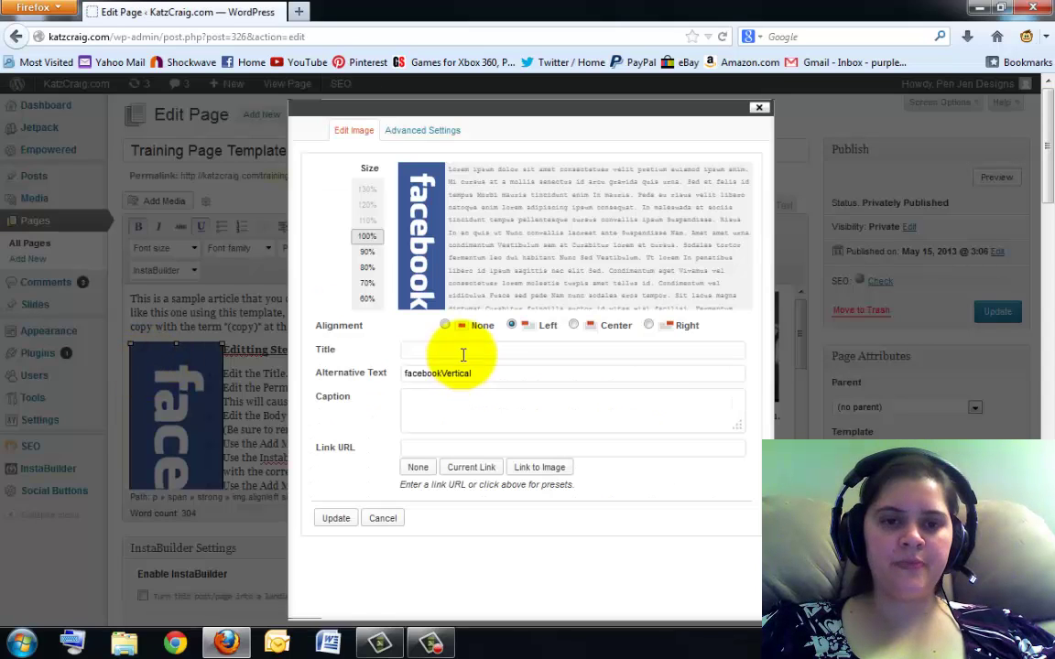
pyautogui.click(438, 135)
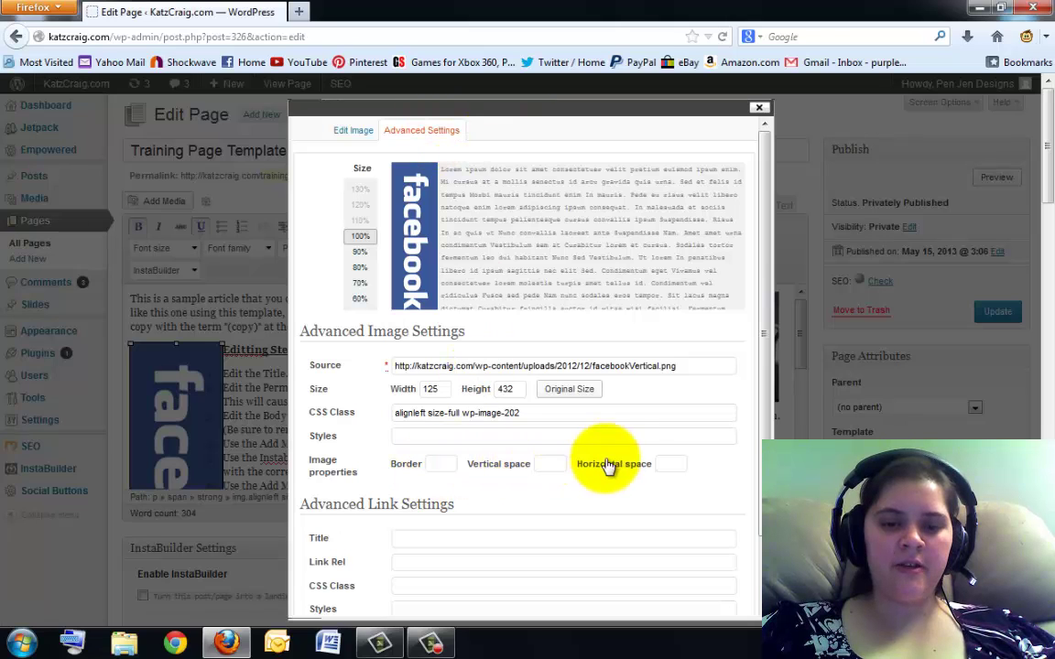
pyautogui.click(672, 464)
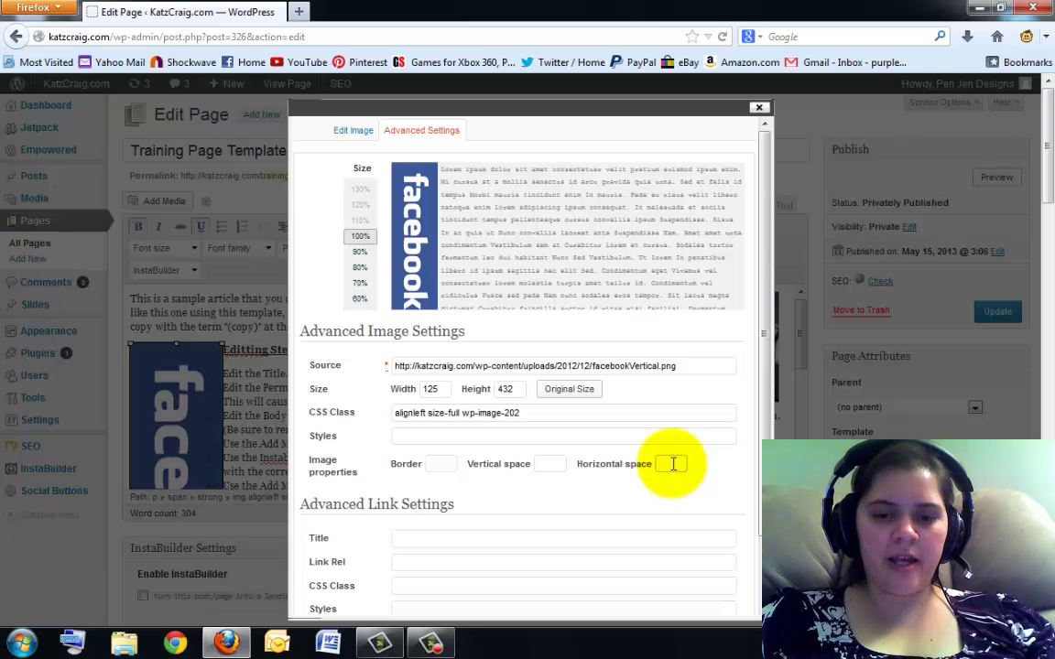
pyautogui.write('10')
pyautogui.click(671, 483)
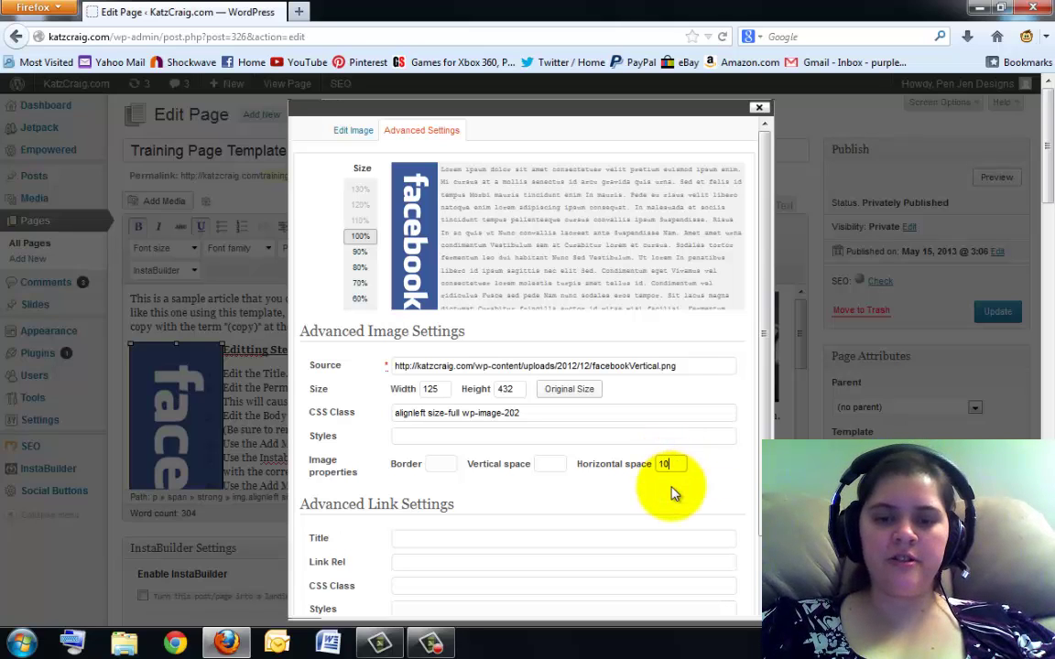
pyautogui.press('Tab')
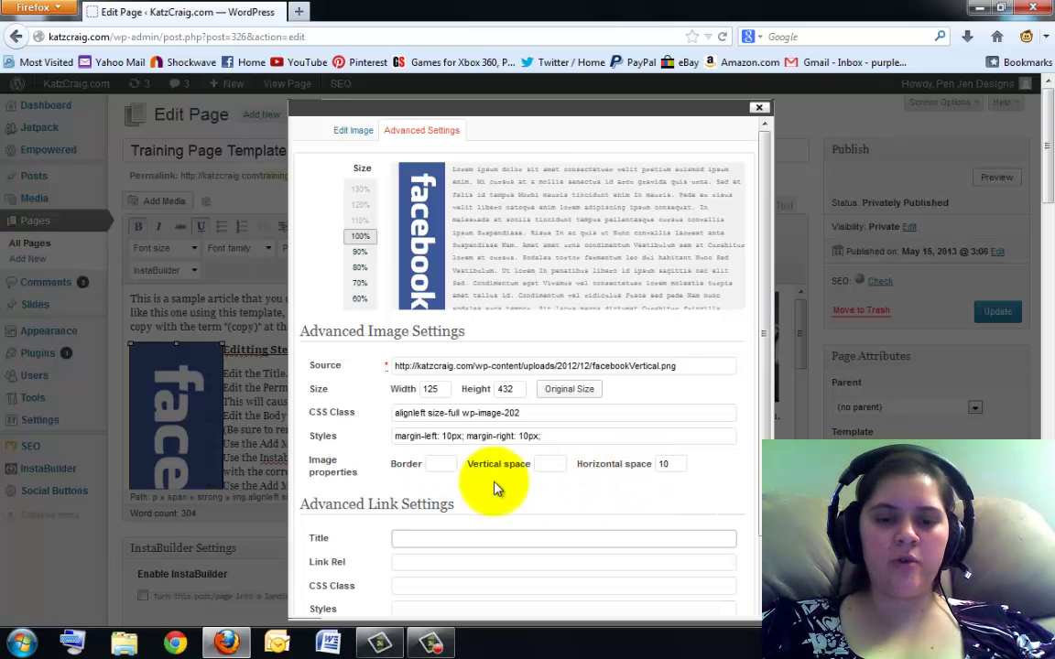
pyautogui.click(557, 463)
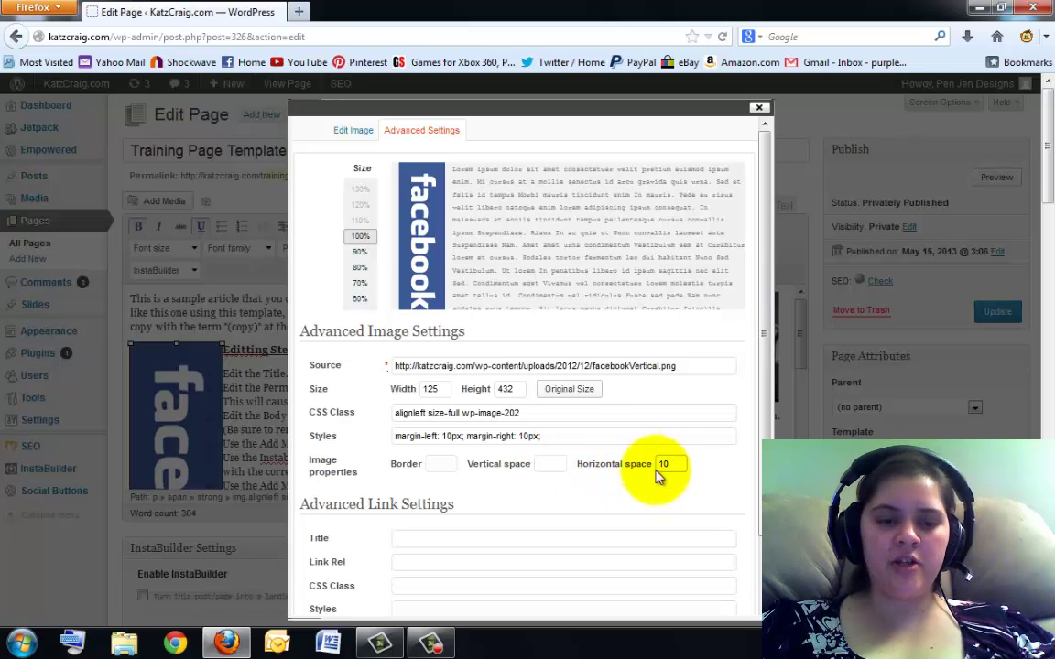
pyautogui.scroll(-2, 467, 421)
pyautogui.scroll(-2, 407, 494)
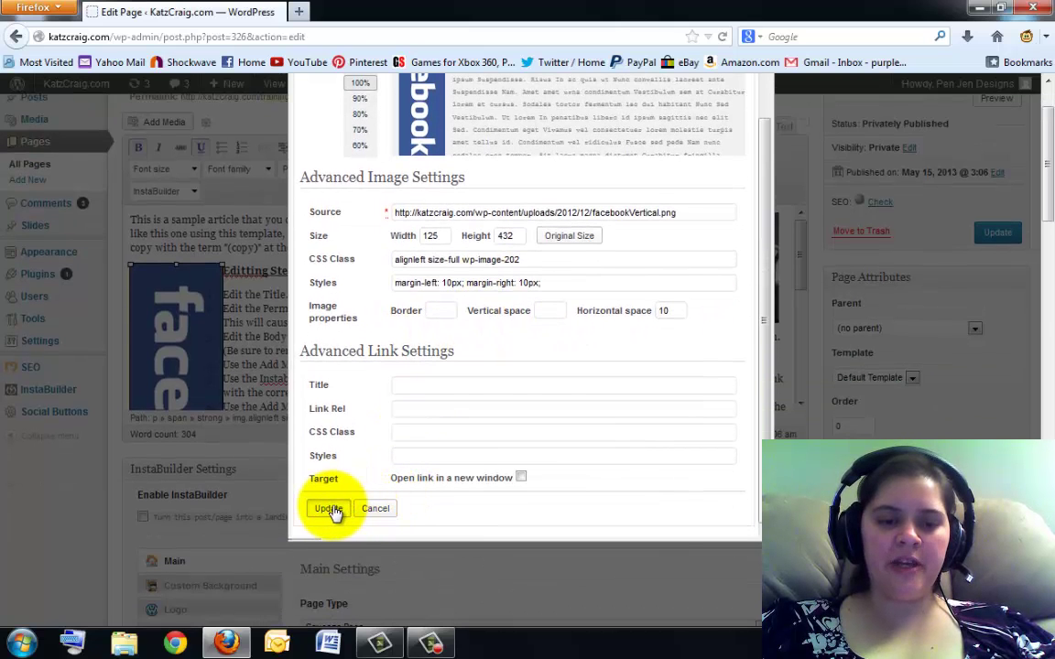
pyautogui.click(329, 509)
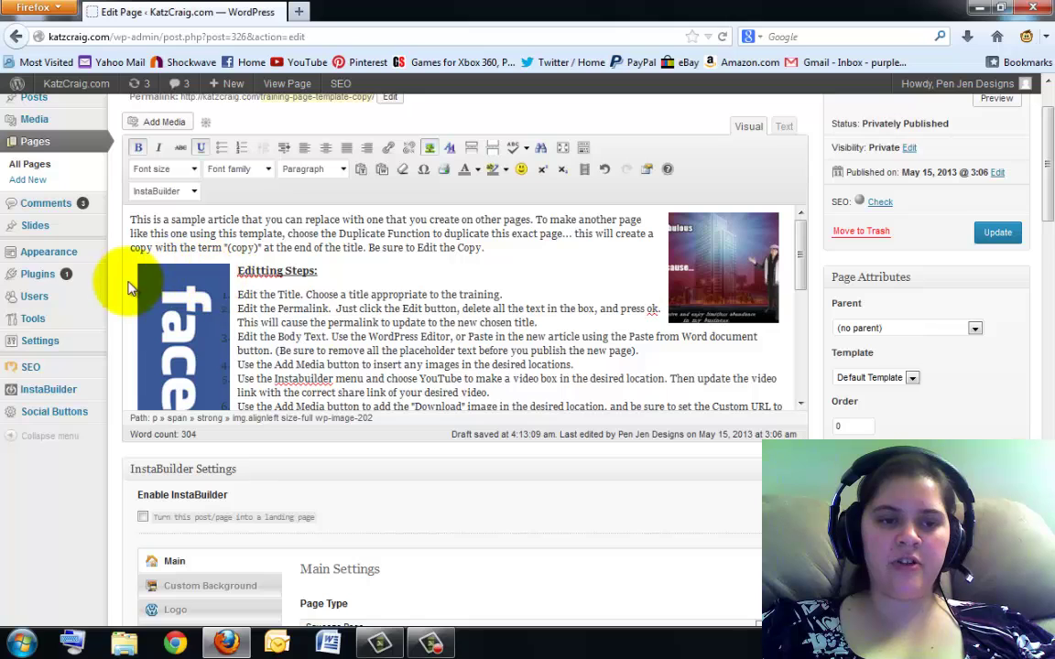
# - Set the facebookVertical image's right margin to 30px in its advanced image styles and update the image
pyautogui.click(218, 293)
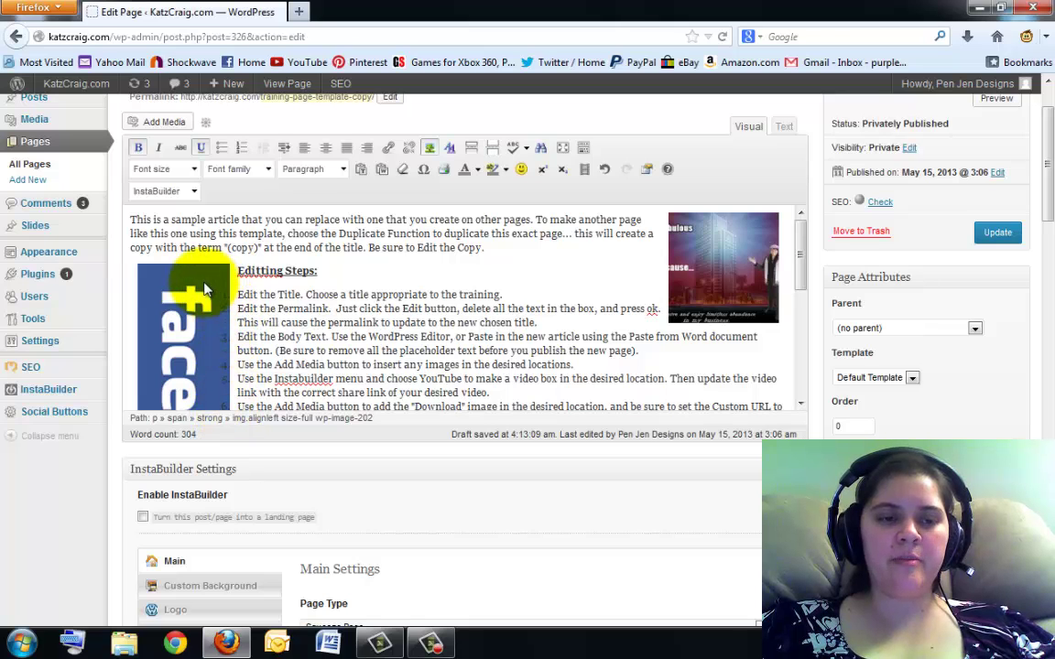
pyautogui.click(157, 280)
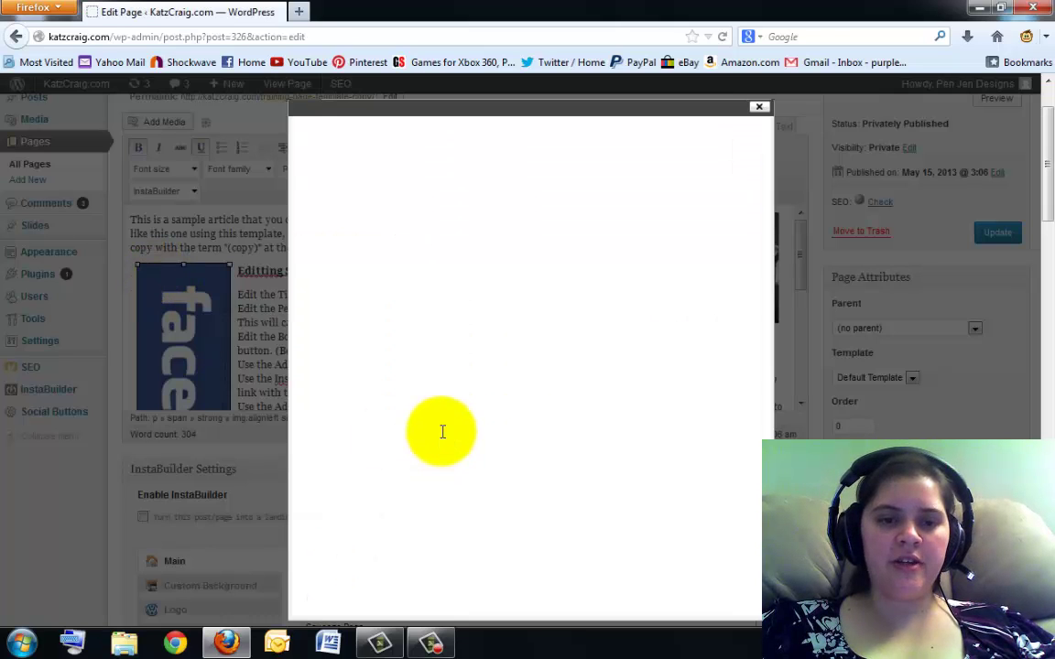
pyautogui.click(423, 131)
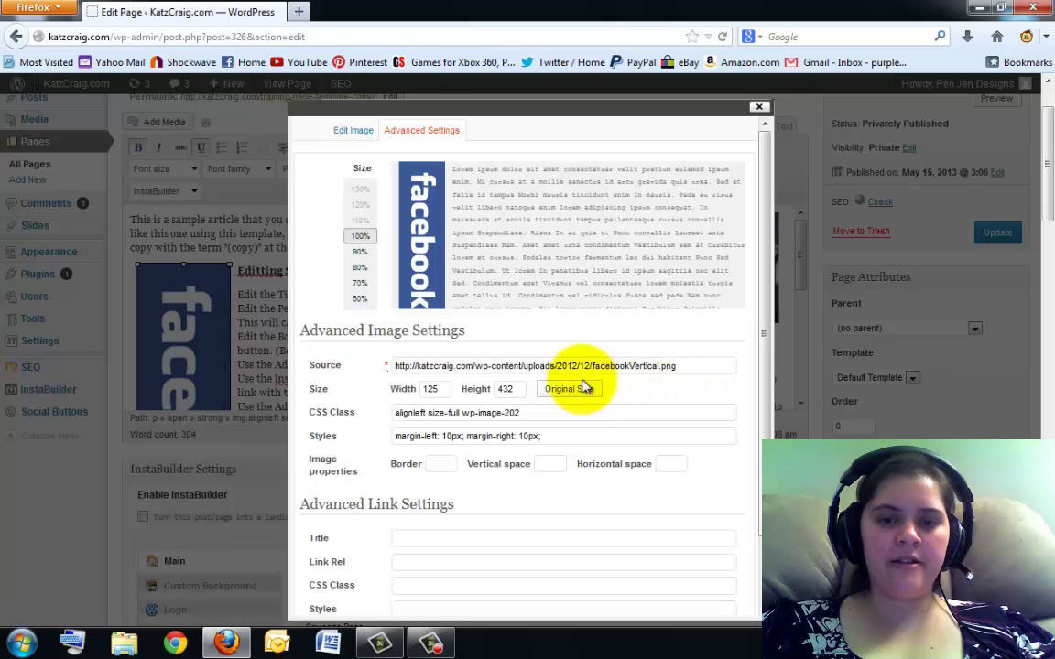
pyautogui.click(518, 436)
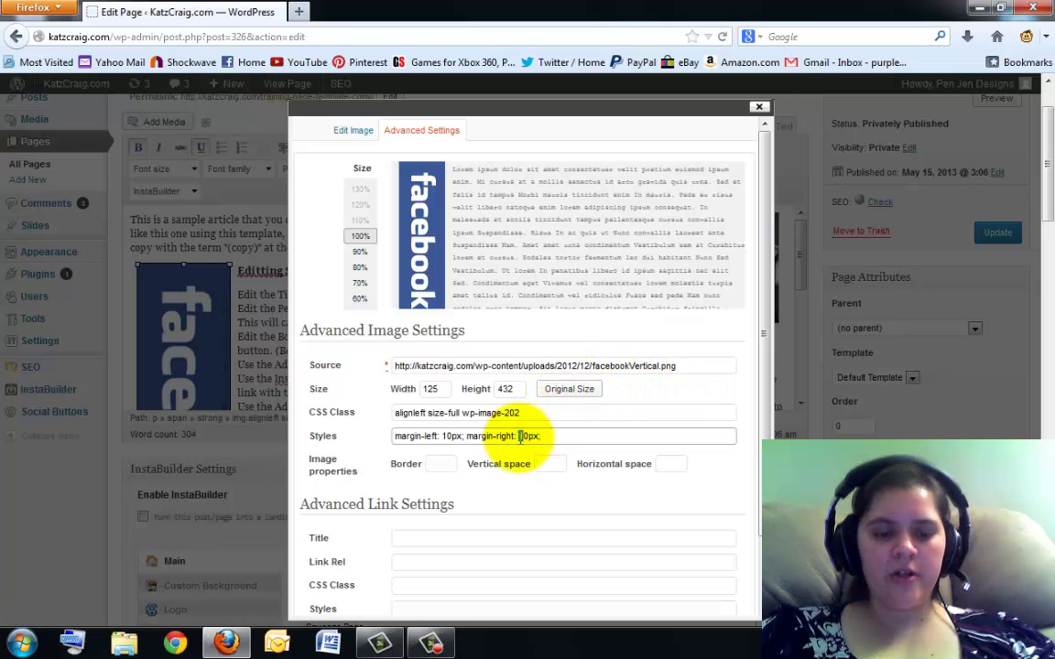
pyautogui.write('3')
pyautogui.scroll(-2, 553, 485)
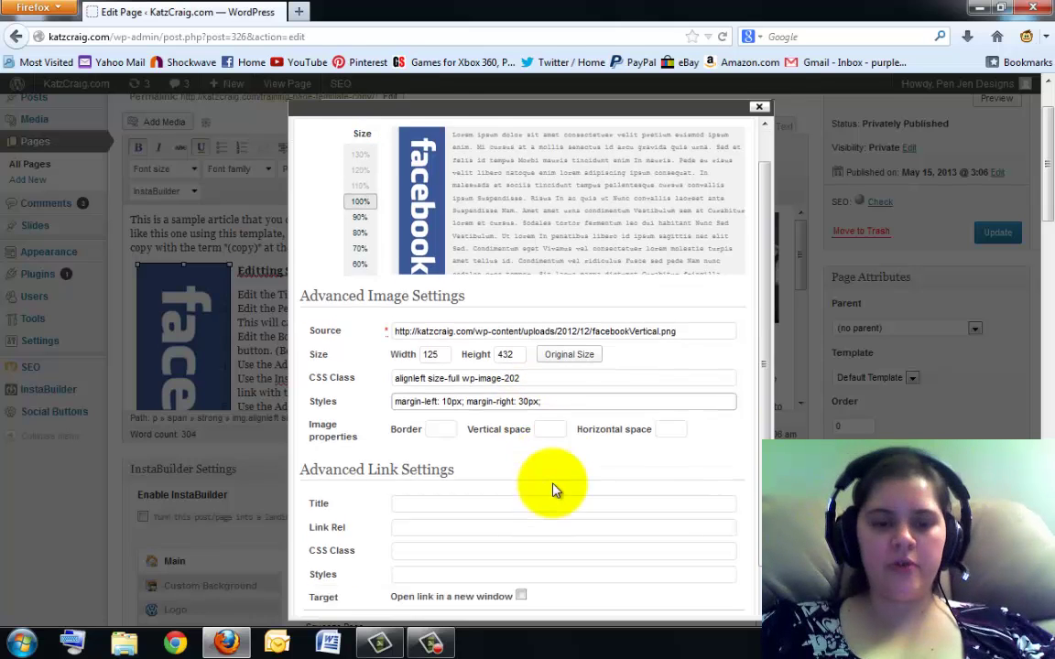
pyautogui.click(329, 588)
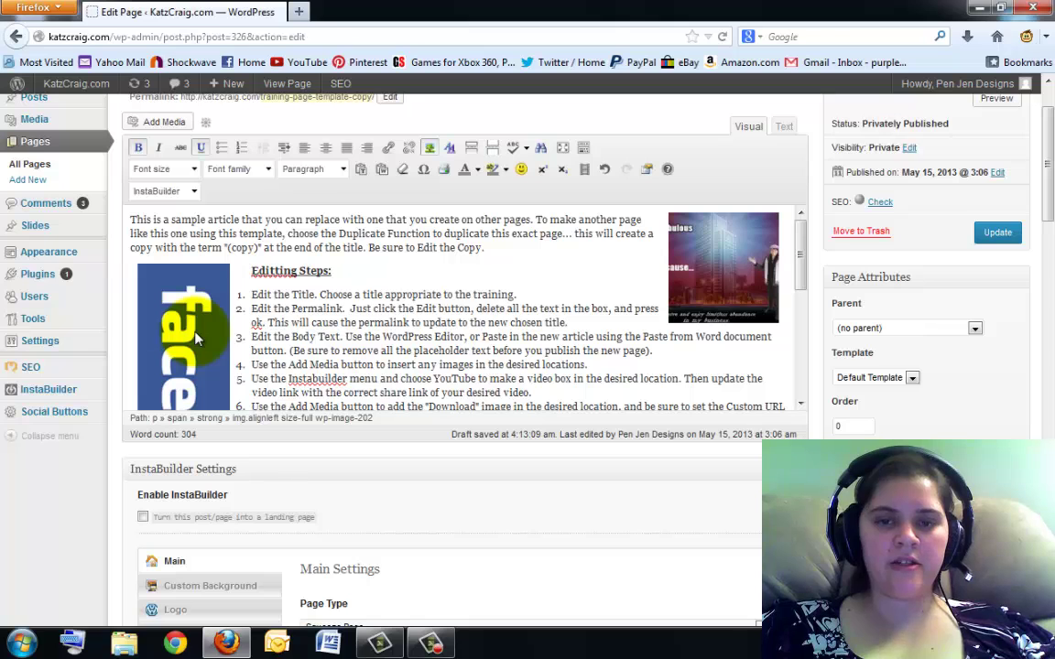
# - Review the ez_youtube shortcode below the editing steps, examining its autoplay, width, height and url attributes
pyautogui.scroll(-5, 325, 310)
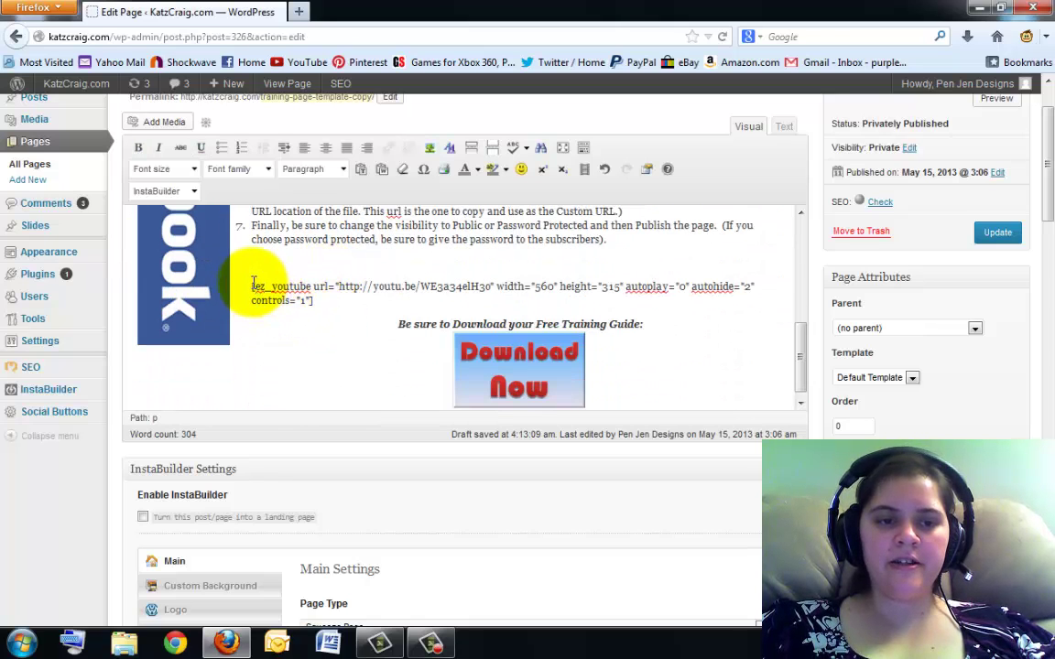
pyautogui.moveTo(252, 287); pyautogui.dragTo(314, 306)
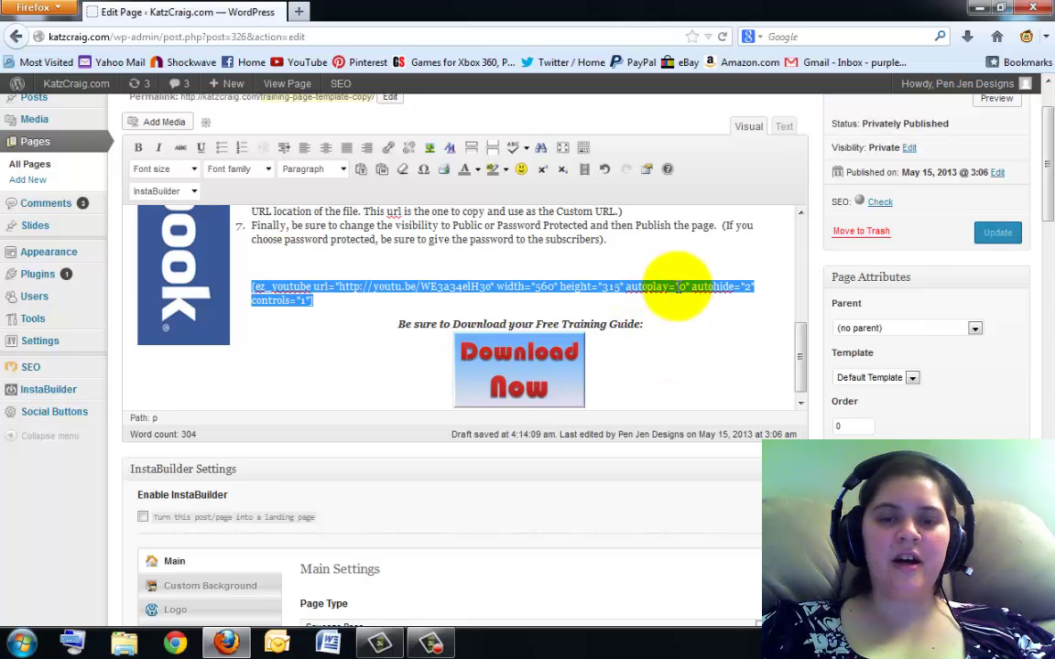
pyautogui.click(678, 286)
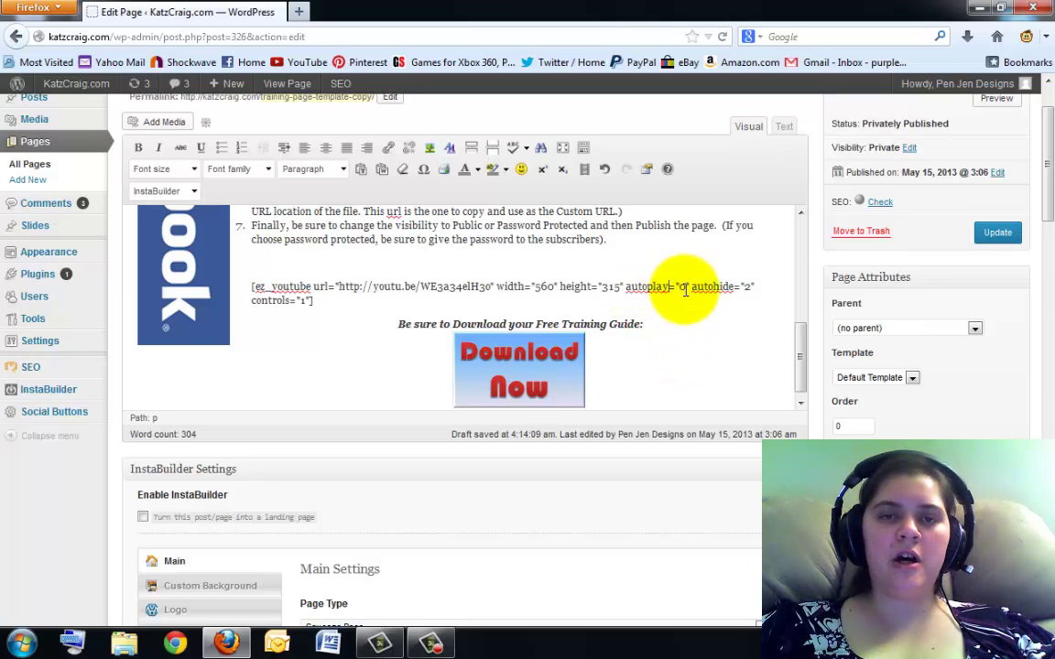
pyautogui.doubleClick(682, 287)
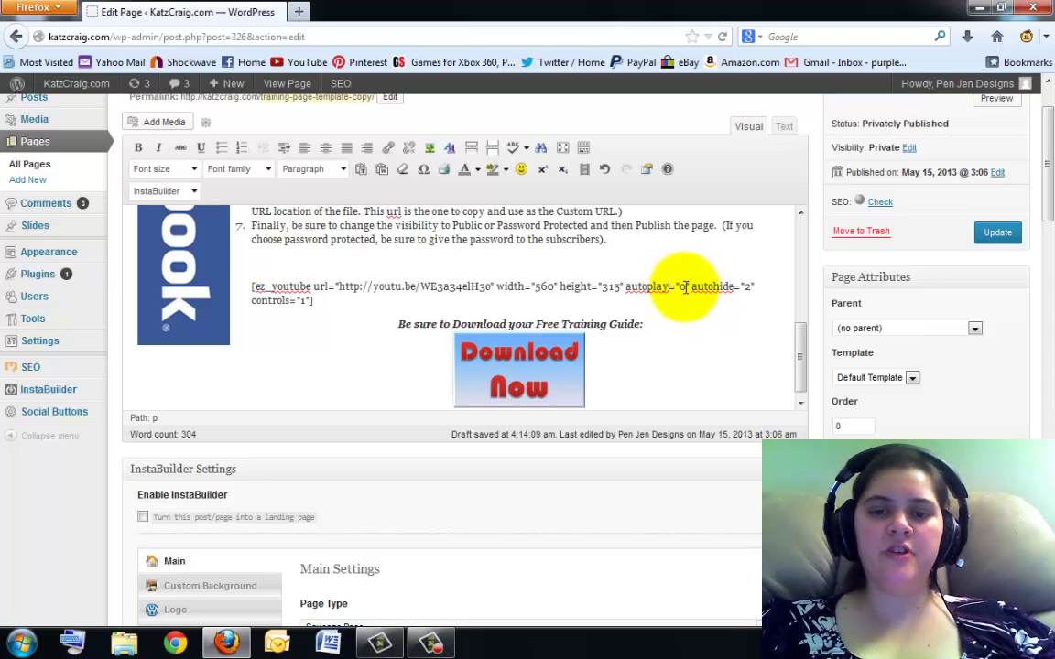
pyautogui.write('1')
pyautogui.doubleClick(683, 286)
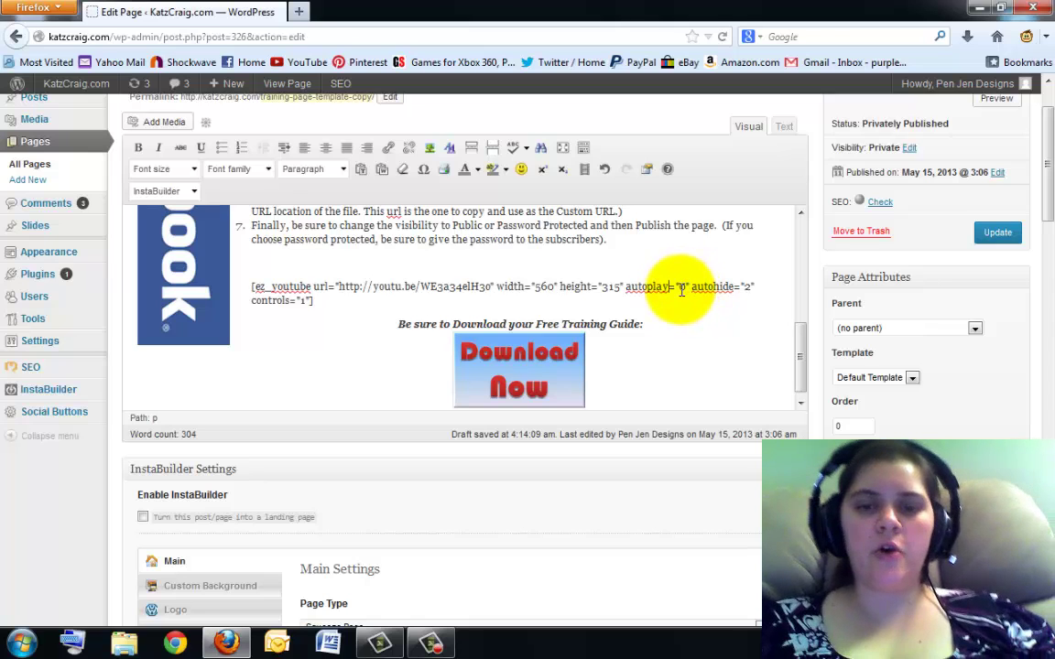
pyautogui.write('0')
pyautogui.click(669, 287)
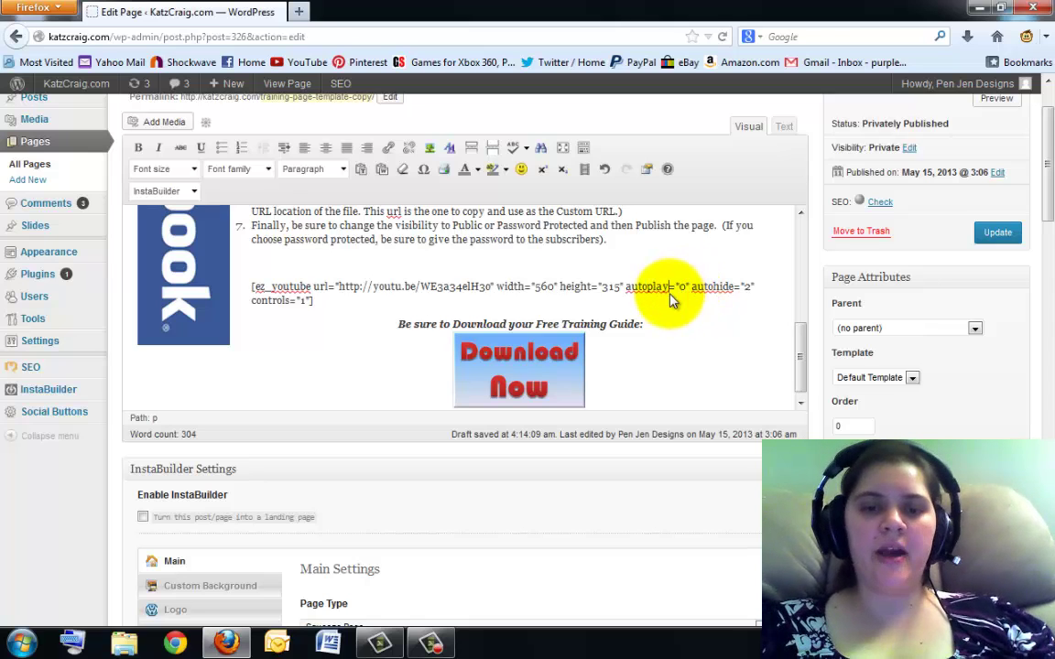
pyautogui.click(511, 286)
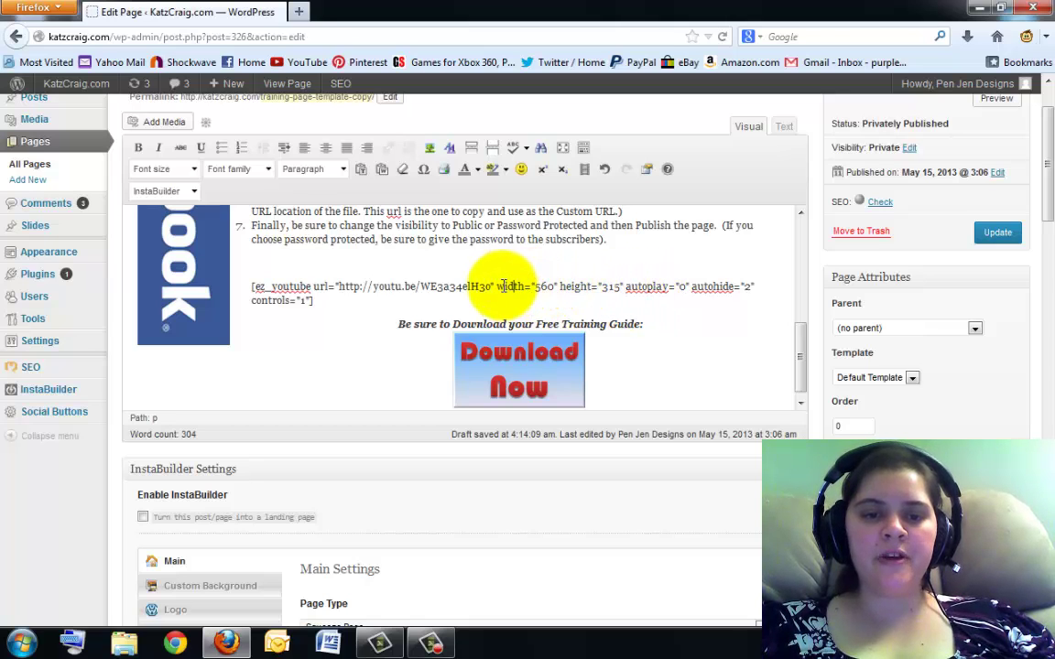
pyautogui.moveTo(497, 287); pyautogui.dragTo(623, 288)
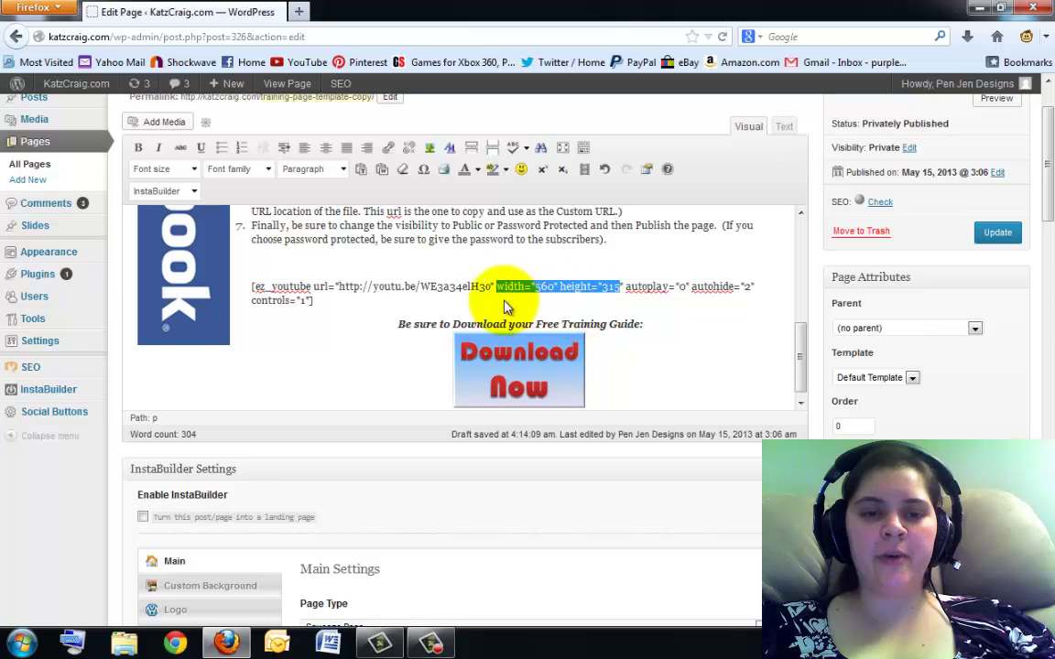
pyautogui.click(430, 288)
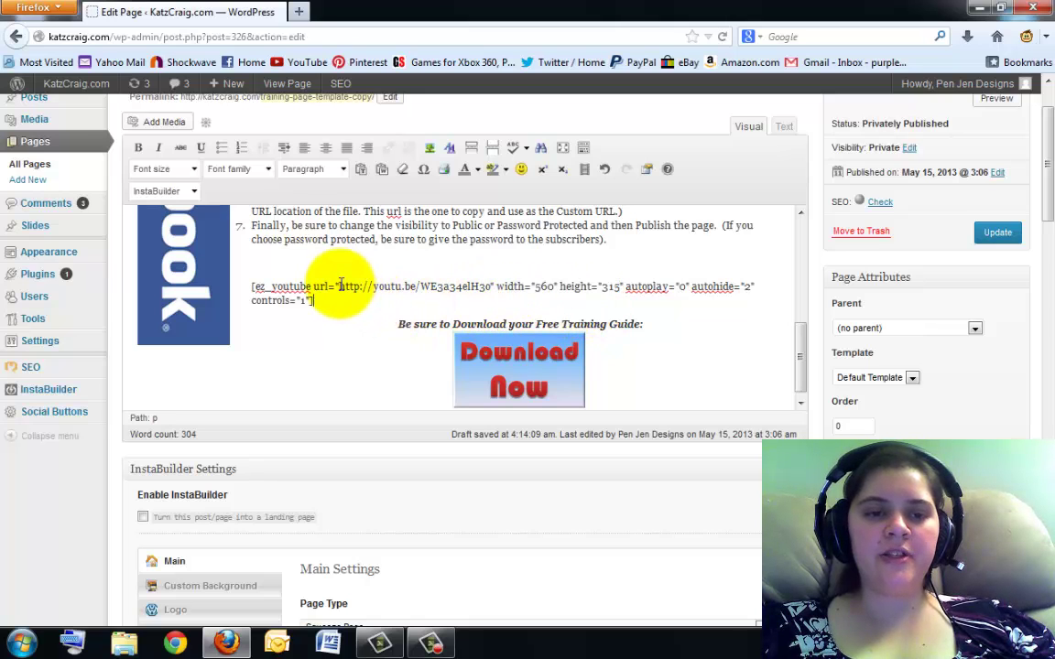
pyautogui.moveTo(339, 286); pyautogui.dragTo(492, 293)
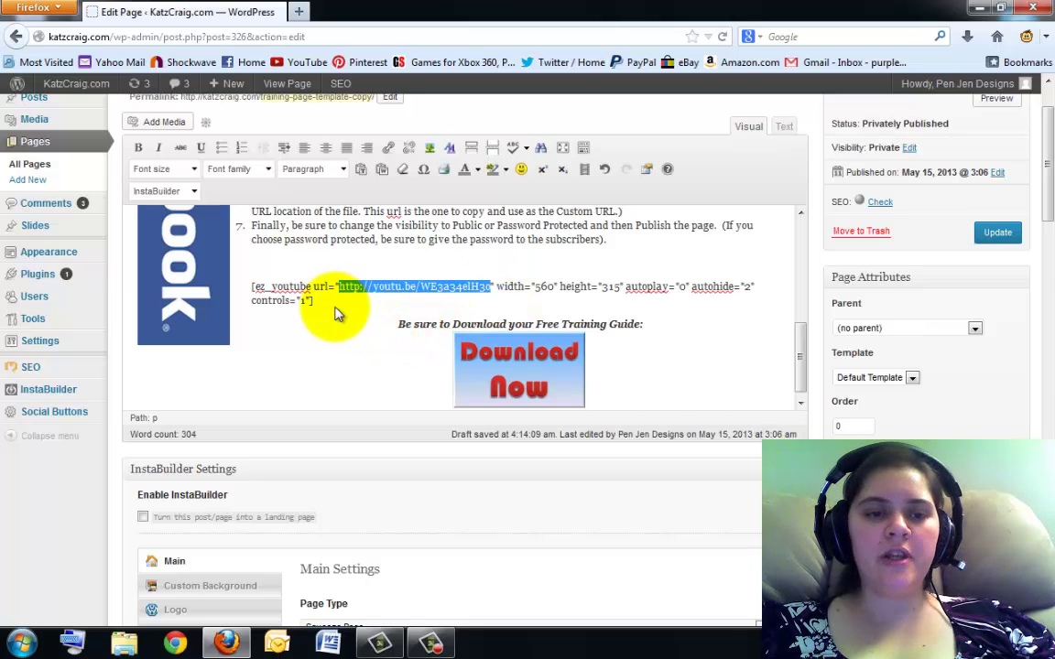
pyautogui.moveTo(254, 287); pyautogui.dragTo(320, 307)
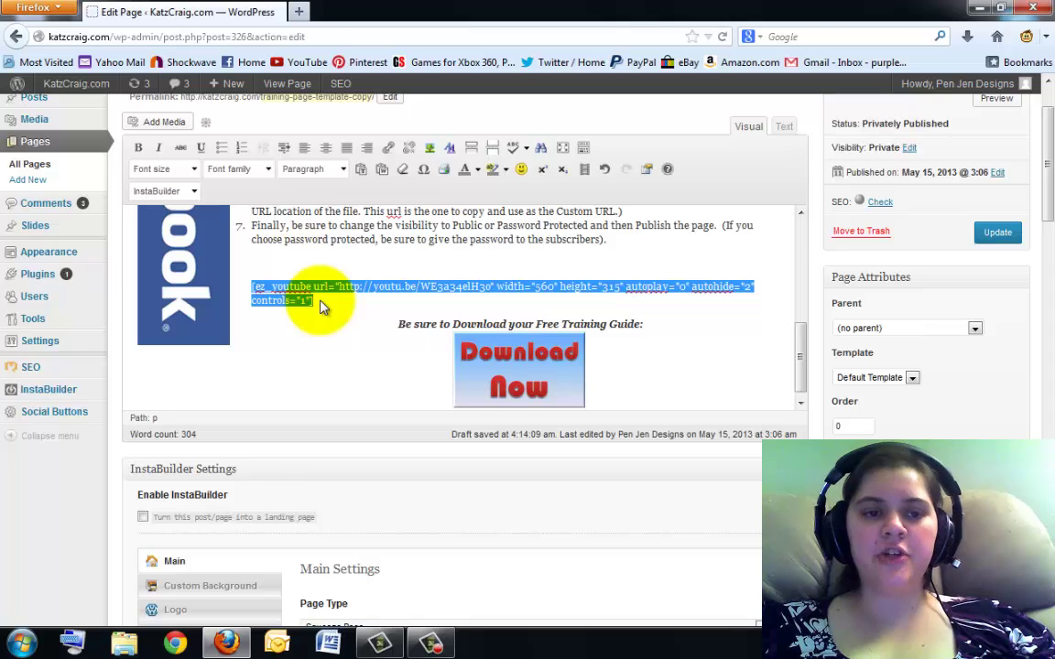
# - Check the link URL in the Download Now image's edit settings against editing step 6, and close the settings with an update
pyautogui.click(513, 347)
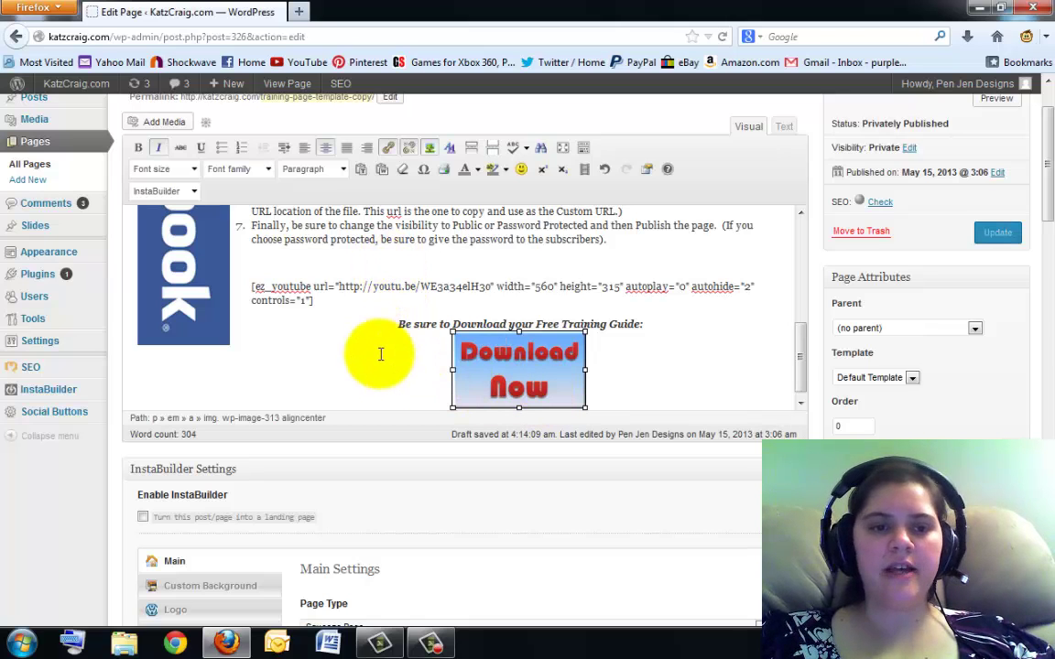
pyautogui.click(364, 305)
pyautogui.scroll(2, 364, 304)
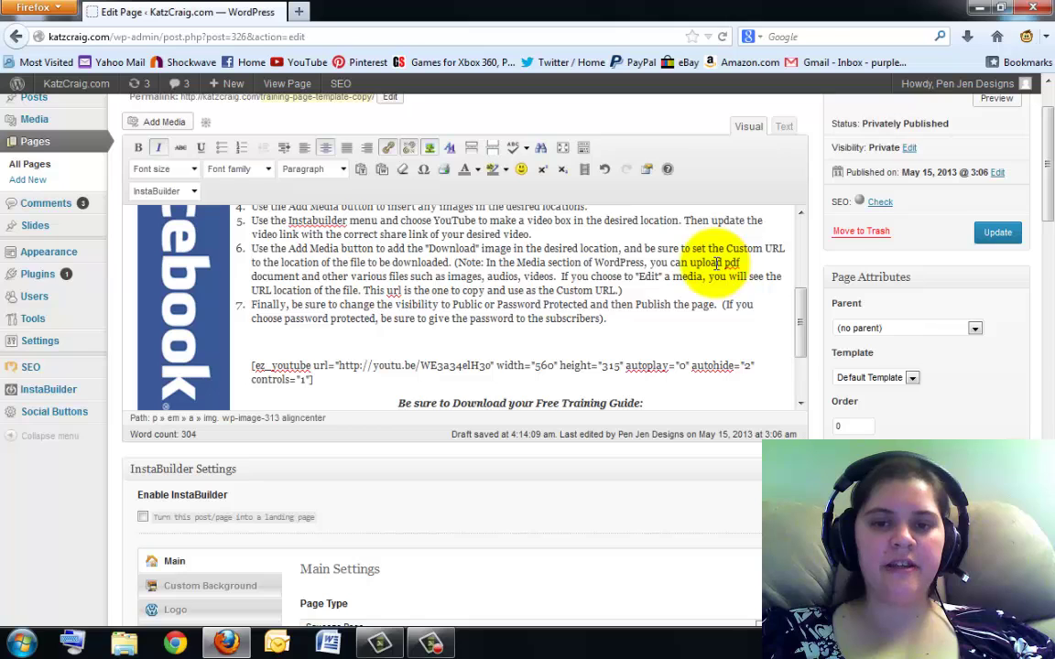
pyautogui.scroll(-2, 676, 278)
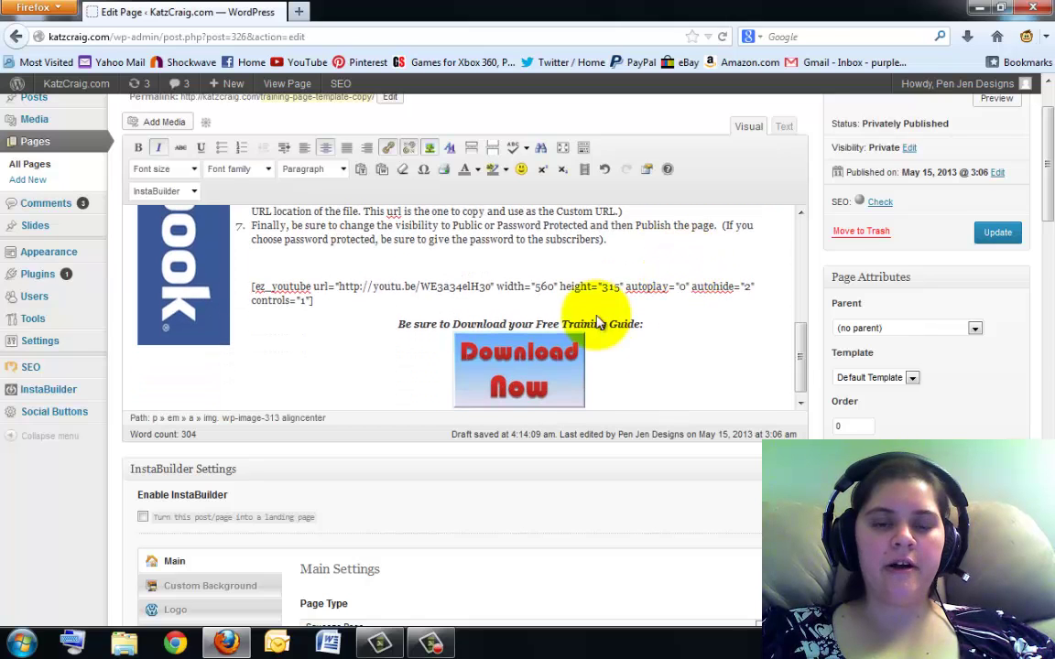
pyautogui.click(493, 371)
pyautogui.click(470, 350)
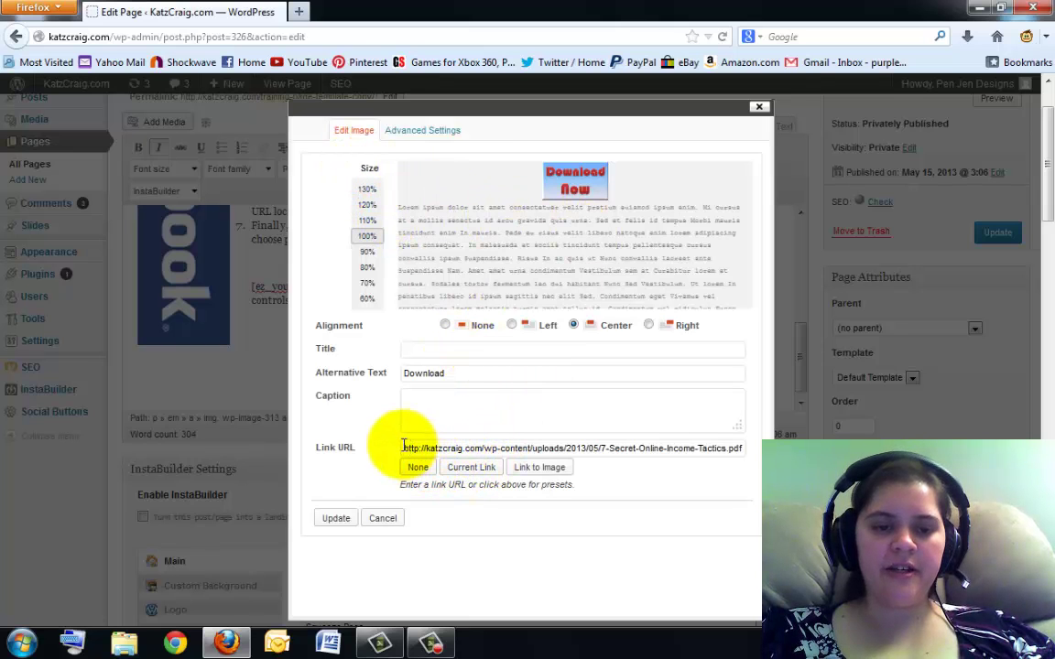
pyautogui.moveTo(405, 449); pyautogui.dragTo(743, 449)
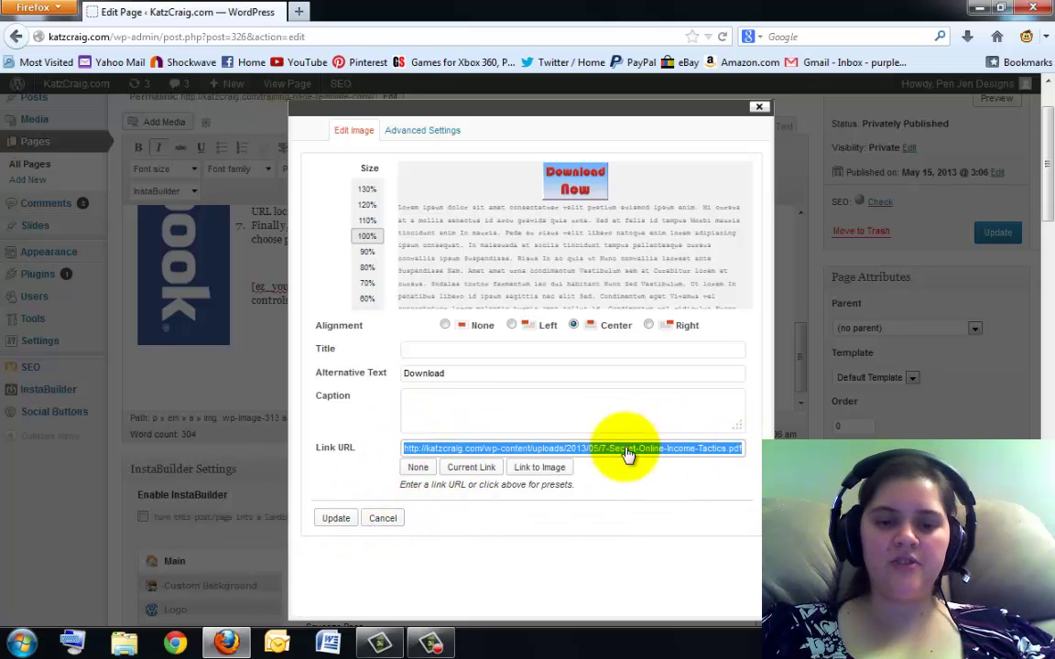
pyautogui.click(327, 520)
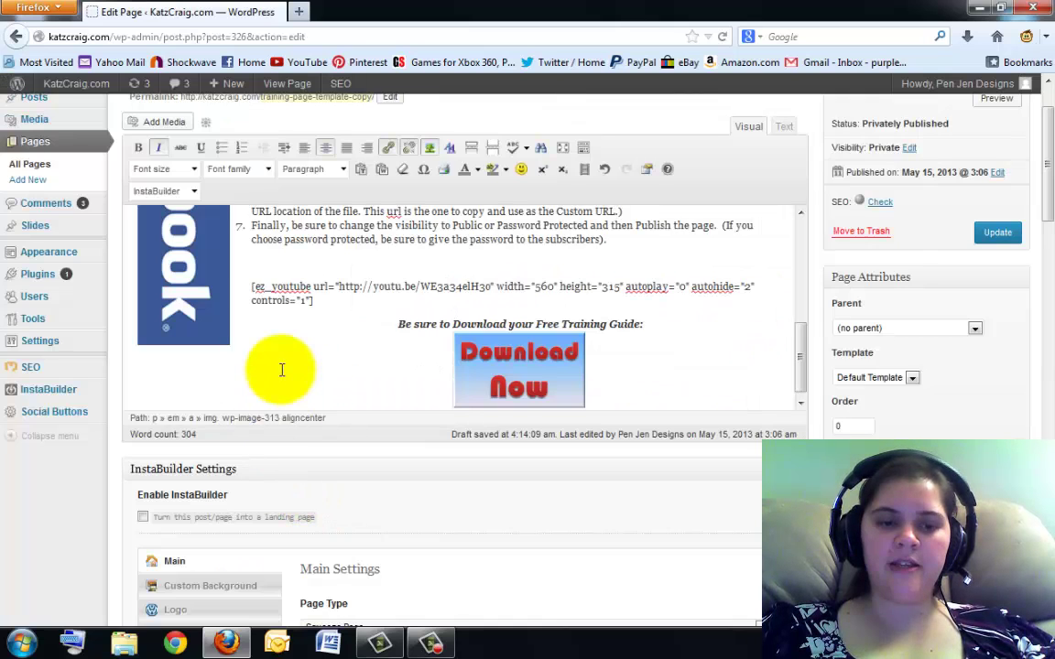
# - View the attachment details of 7-Secret-Online-Income-Tactics.pdf in the media library, and close the library without inserting anything
pyautogui.click(156, 122)
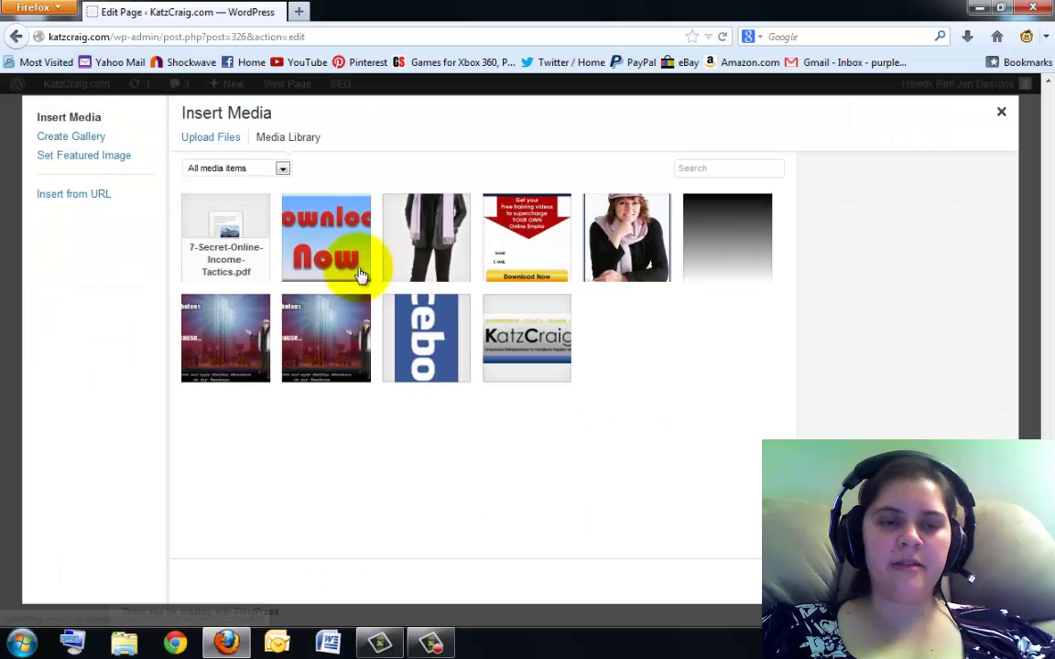
pyautogui.click(223, 225)
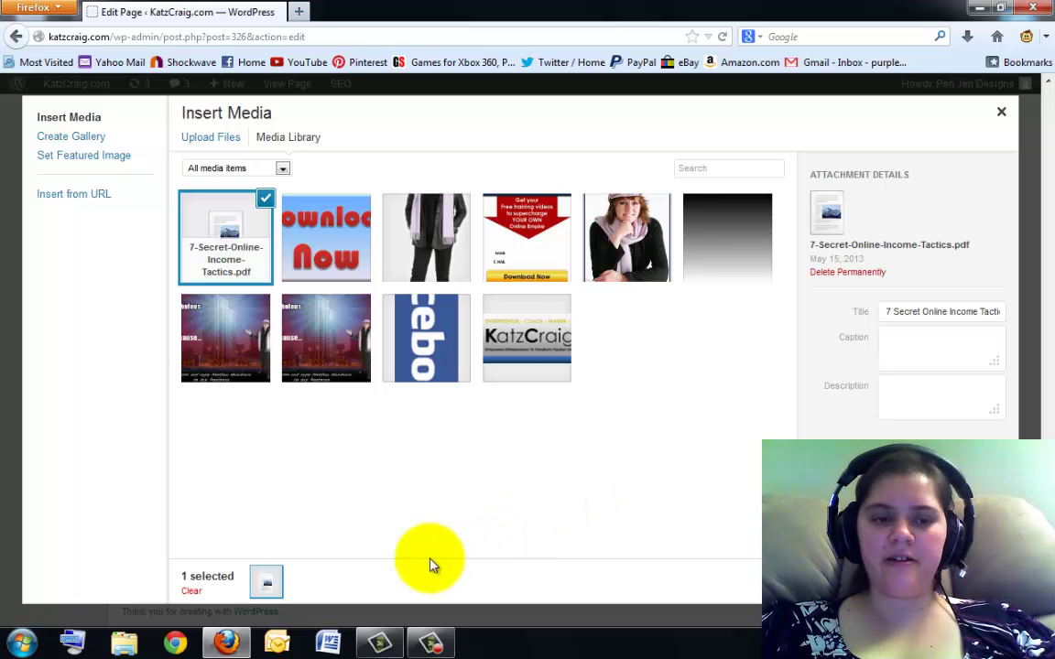
pyautogui.click(1001, 112)
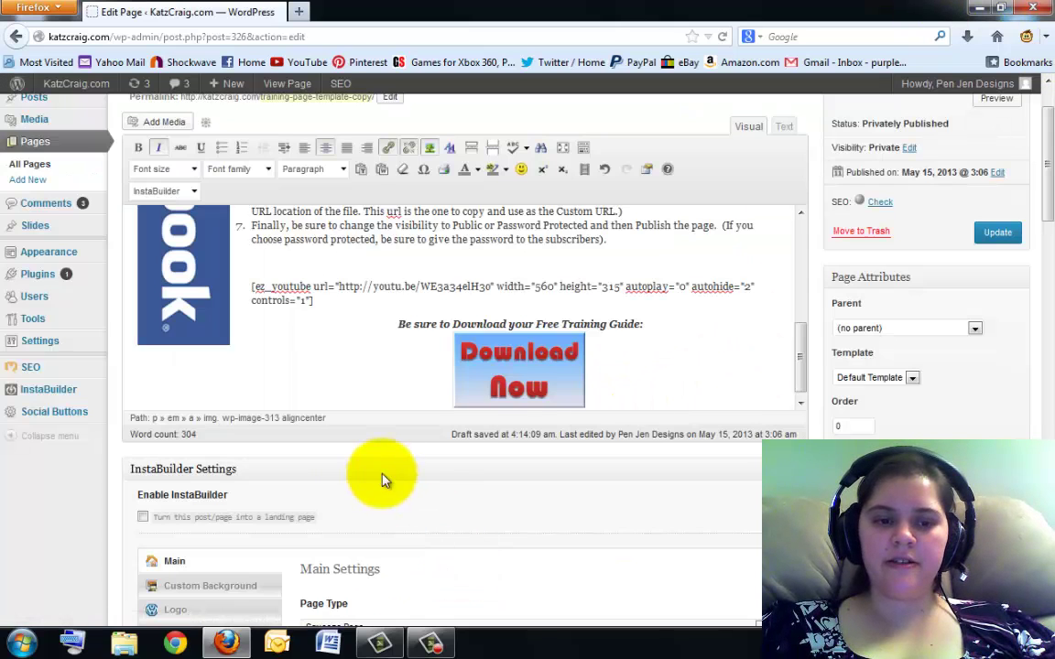
# - Examine the PDF address in the Download Now image's Link URL setting, and close the image settings with an update
pyautogui.click(469, 347)
pyautogui.click(469, 349)
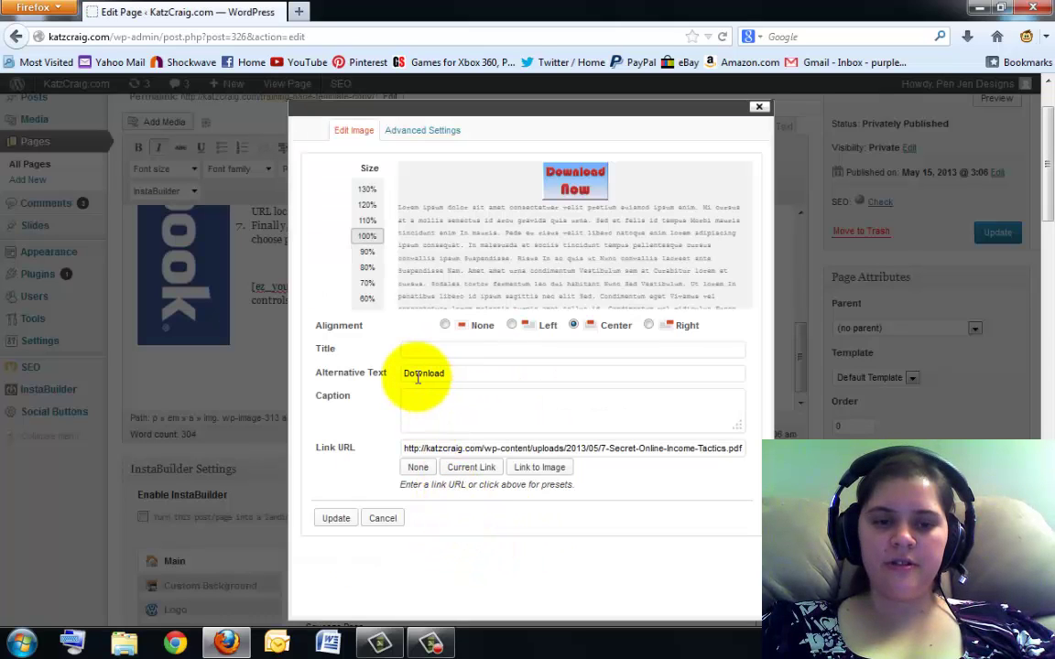
pyautogui.moveTo(404, 448); pyautogui.dragTo(725, 448)
pyautogui.press('Down')
pyautogui.press('Down')
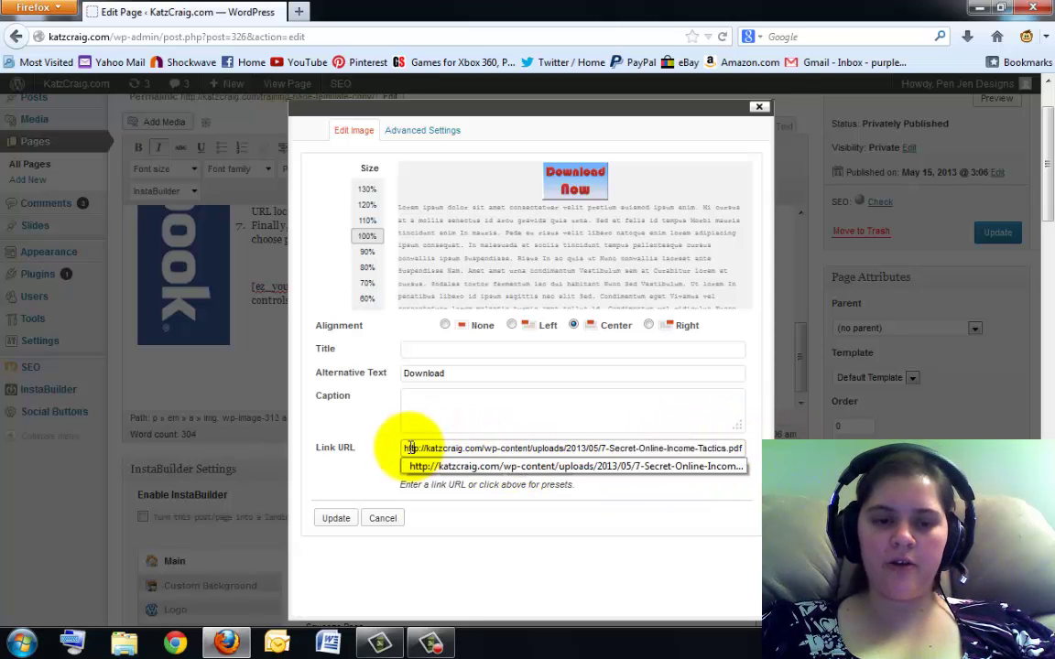
pyautogui.moveTo(404, 443); pyautogui.dragTo(626, 447)
pyautogui.click(626, 448)
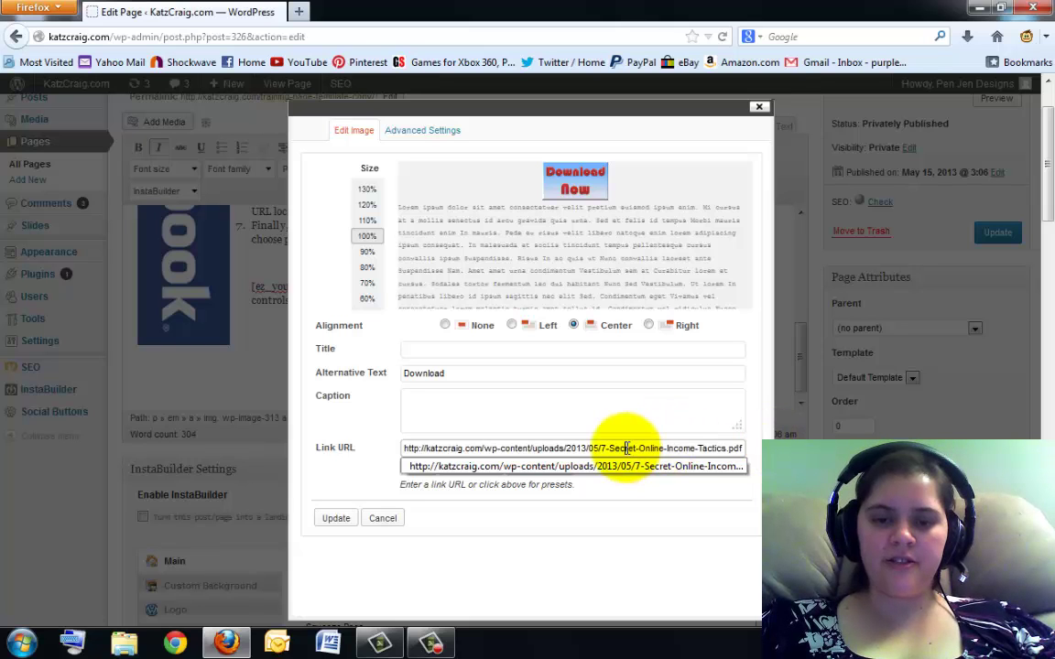
pyautogui.click(476, 504)
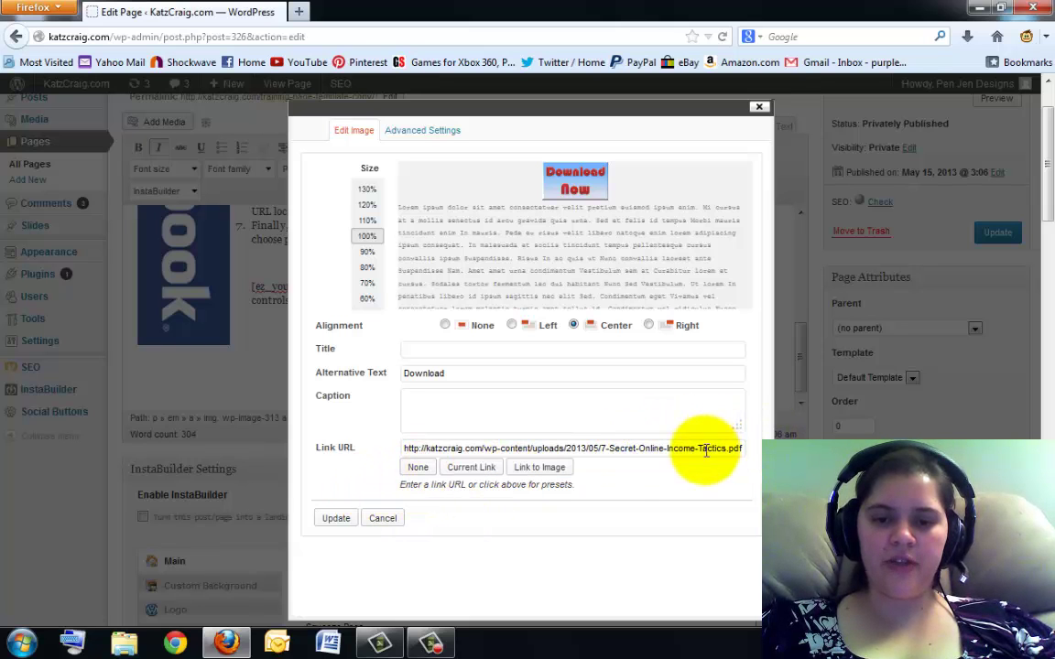
pyautogui.click(338, 519)
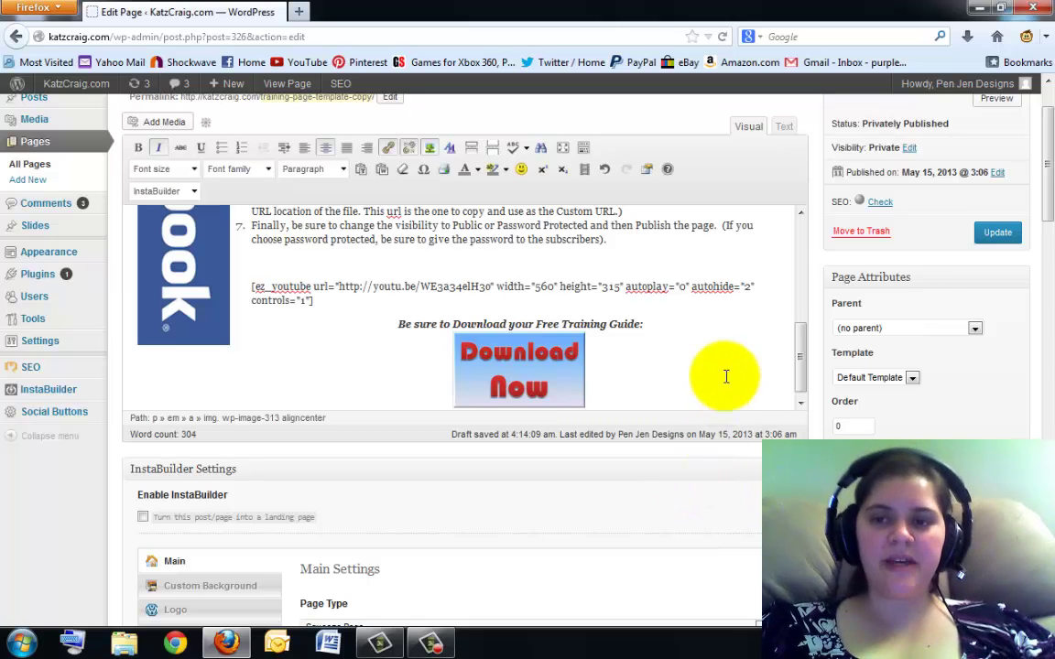
# - Preview the Training Page Template Copy page in a new tab and review it down to the Download Now image
pyautogui.scroll(10, 698, 272)
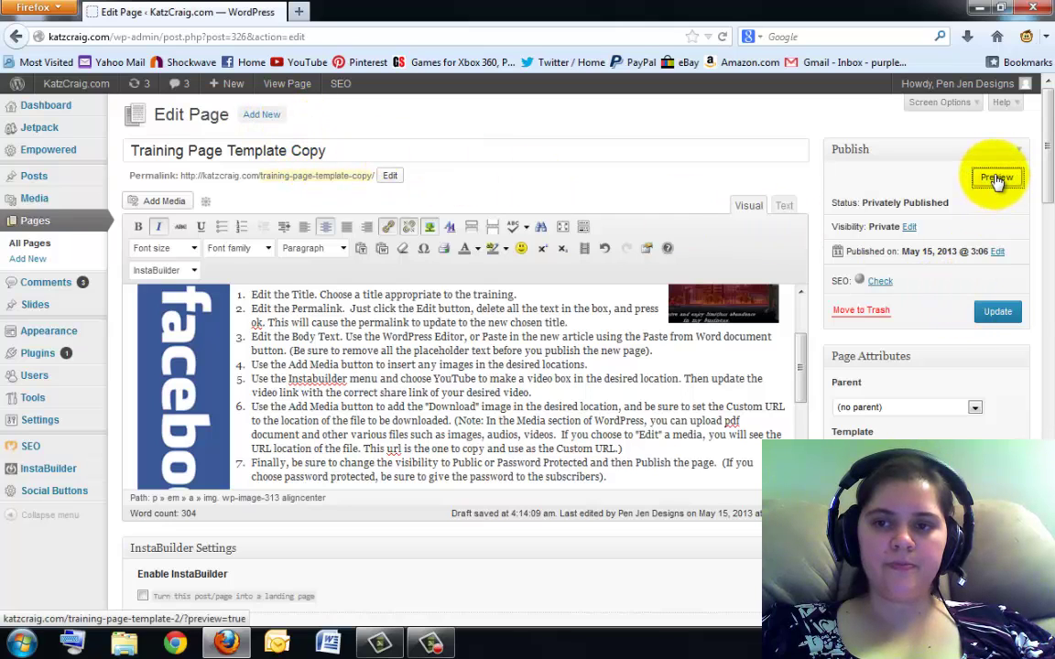
pyautogui.rightClick(997, 181)
pyautogui.click(929, 188)
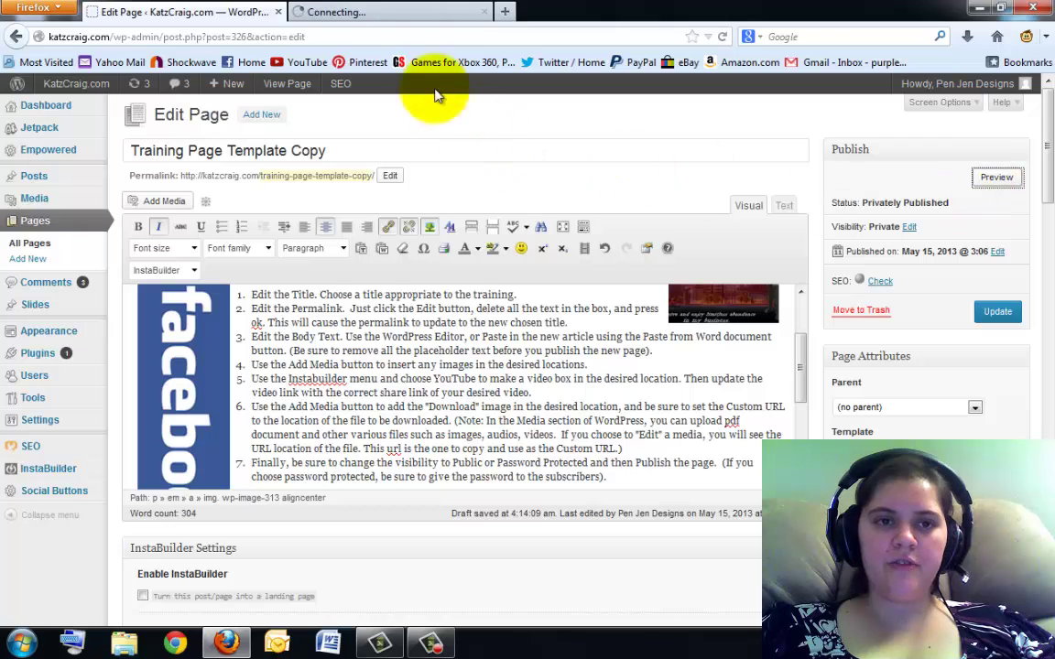
pyautogui.click(394, 13)
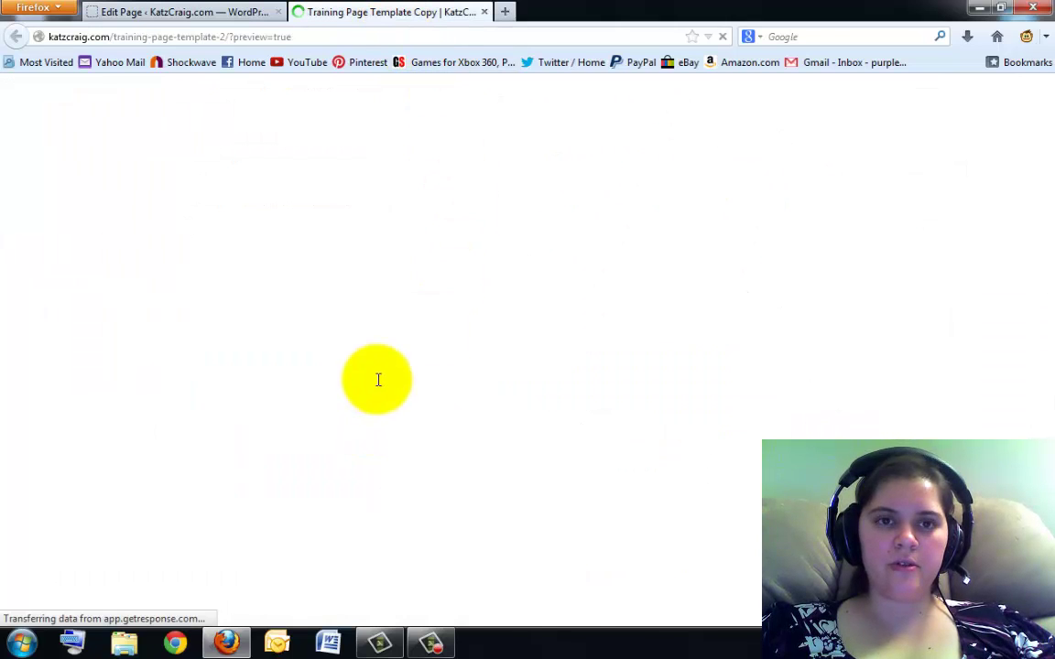
pyautogui.scroll(-3, 378, 378)
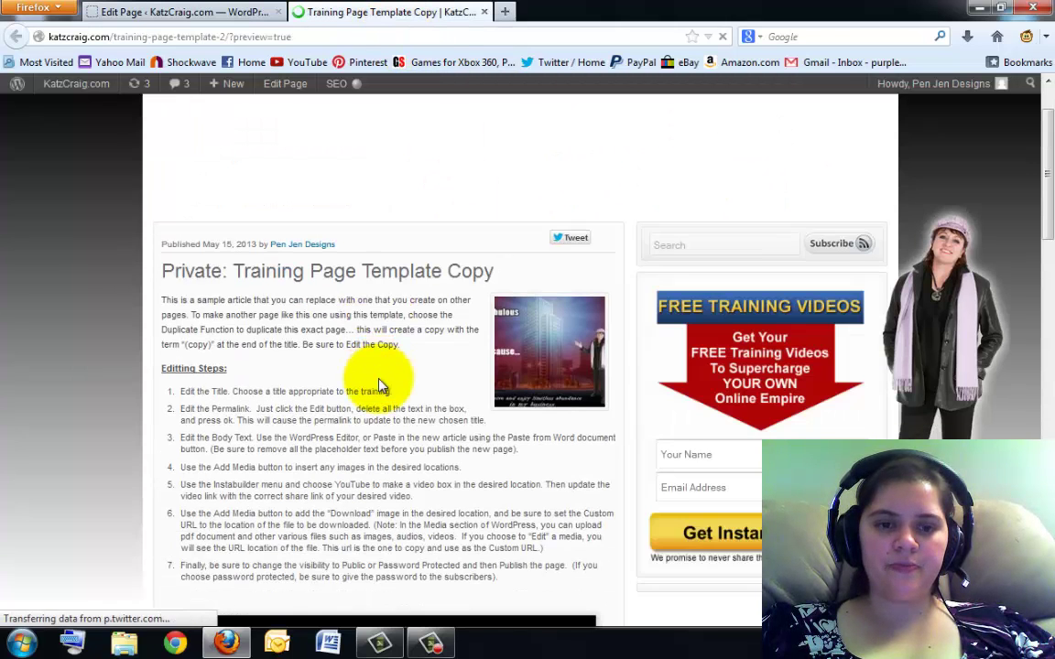
pyautogui.scroll(-2, 380, 378)
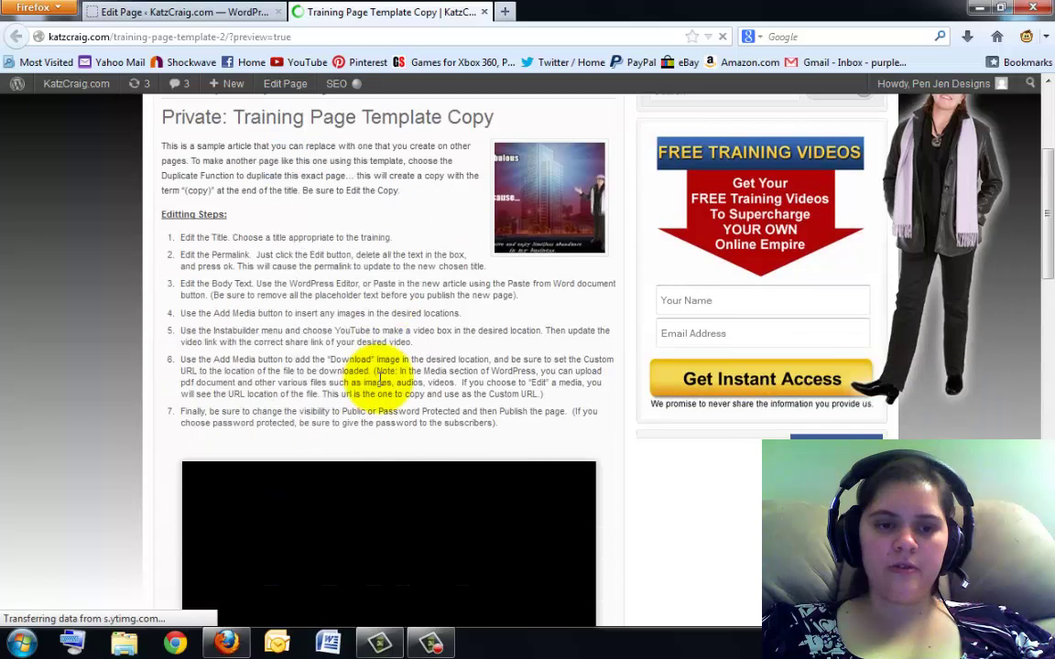
pyautogui.scroll(-3, 380, 379)
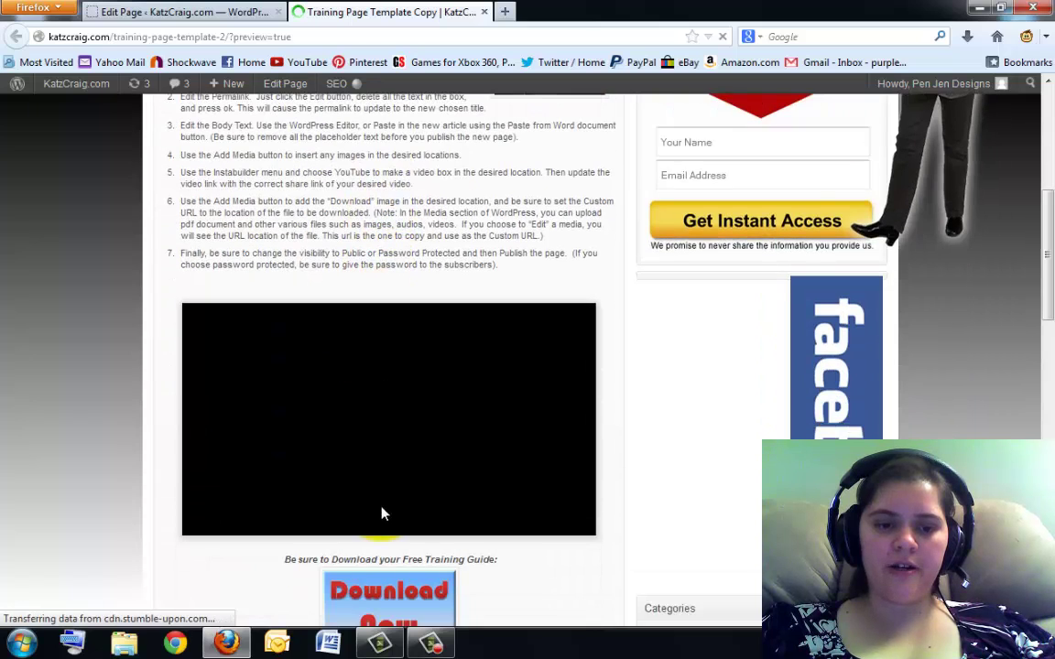
pyautogui.scroll(-5, 380, 385)
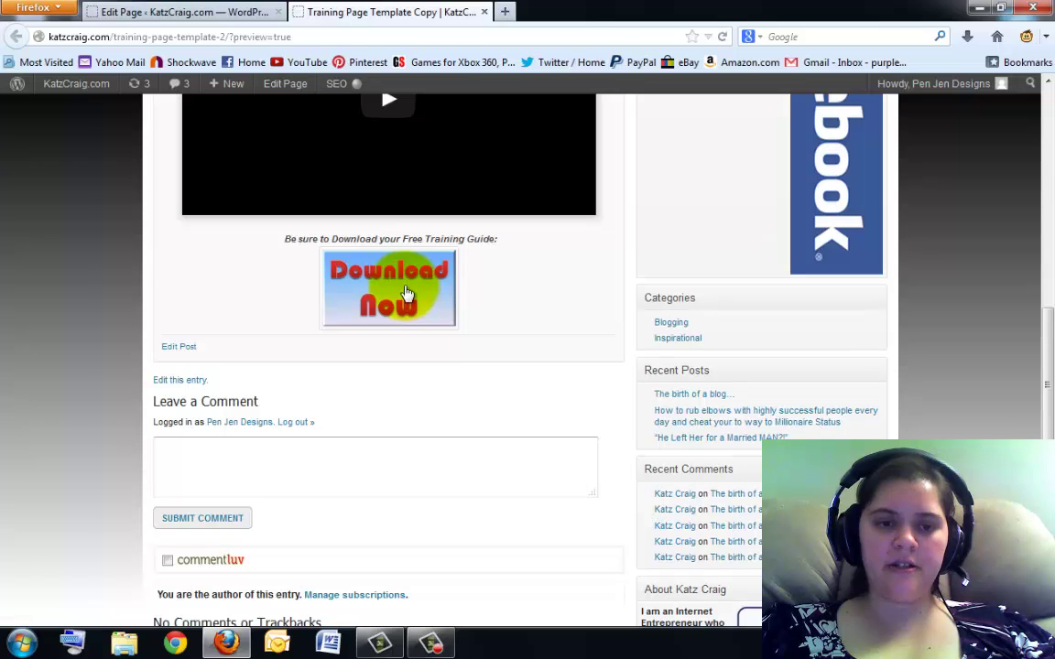
# - Test the Download Now link on the previewed page, and close the PDF tab it opens
pyautogui.click(408, 291)
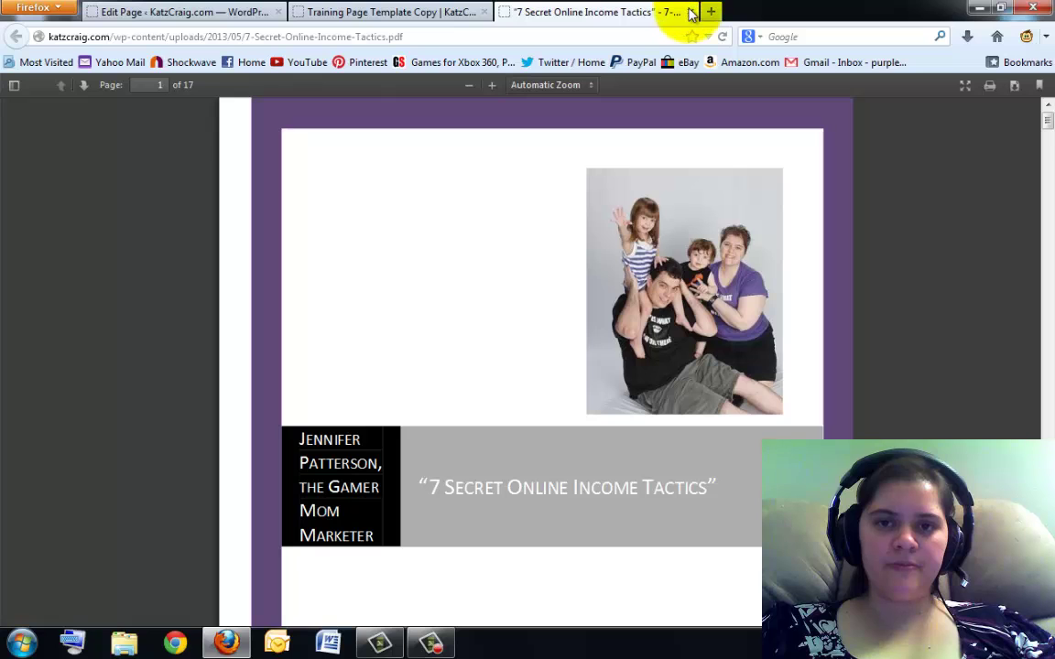
pyautogui.click(432, 13)
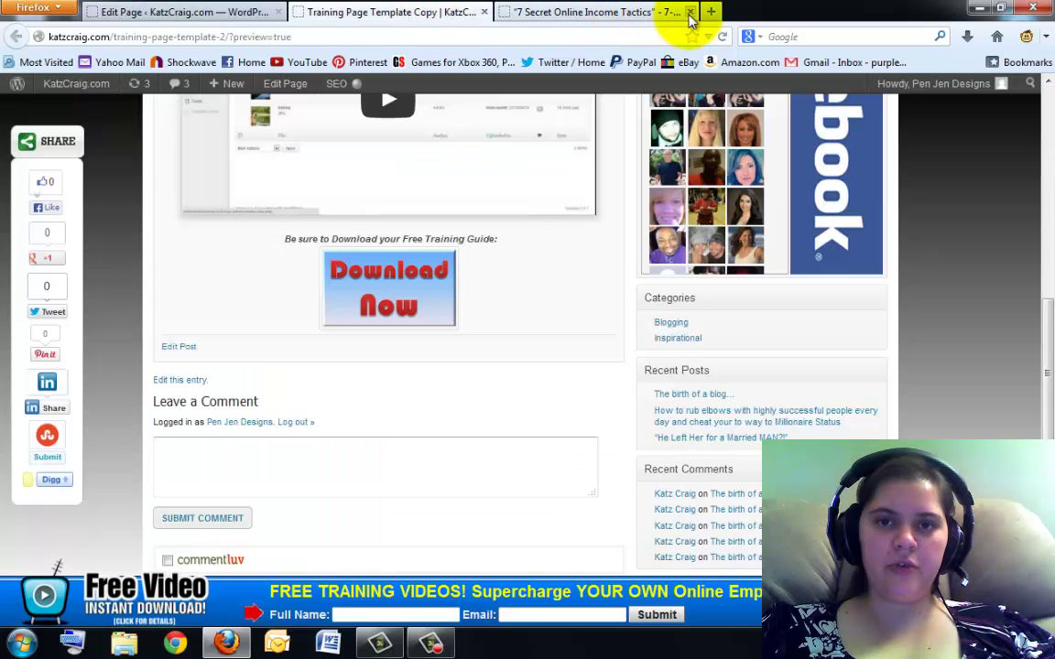
pyautogui.click(690, 12)
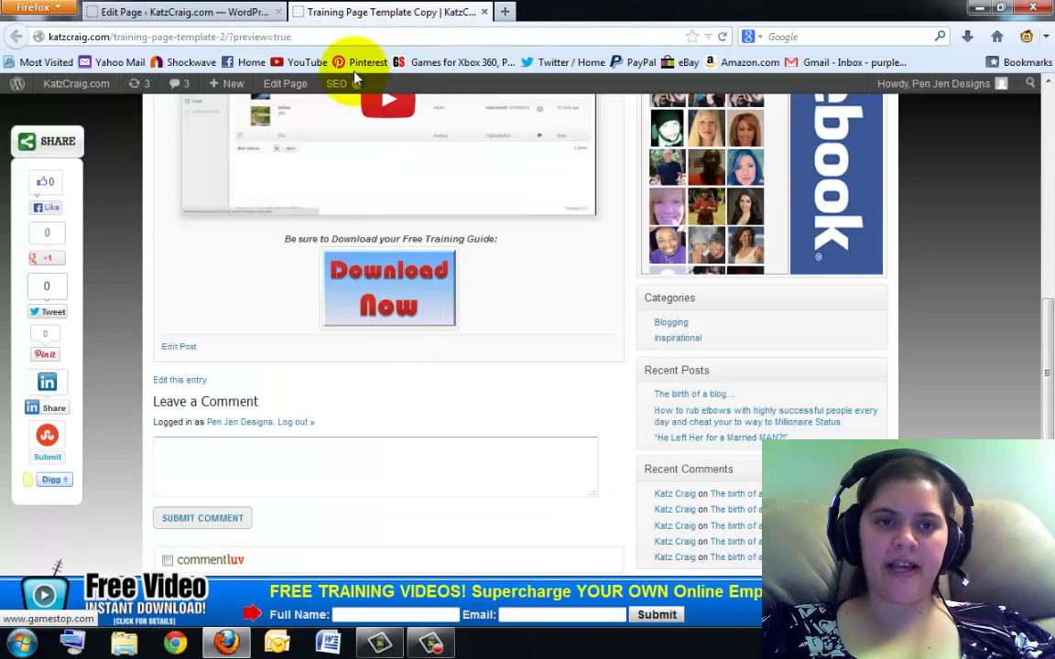
# - Return to the page editor and examine the target="_blank" attribute of the PDF link in the HTML source
pyautogui.click(174, 13)
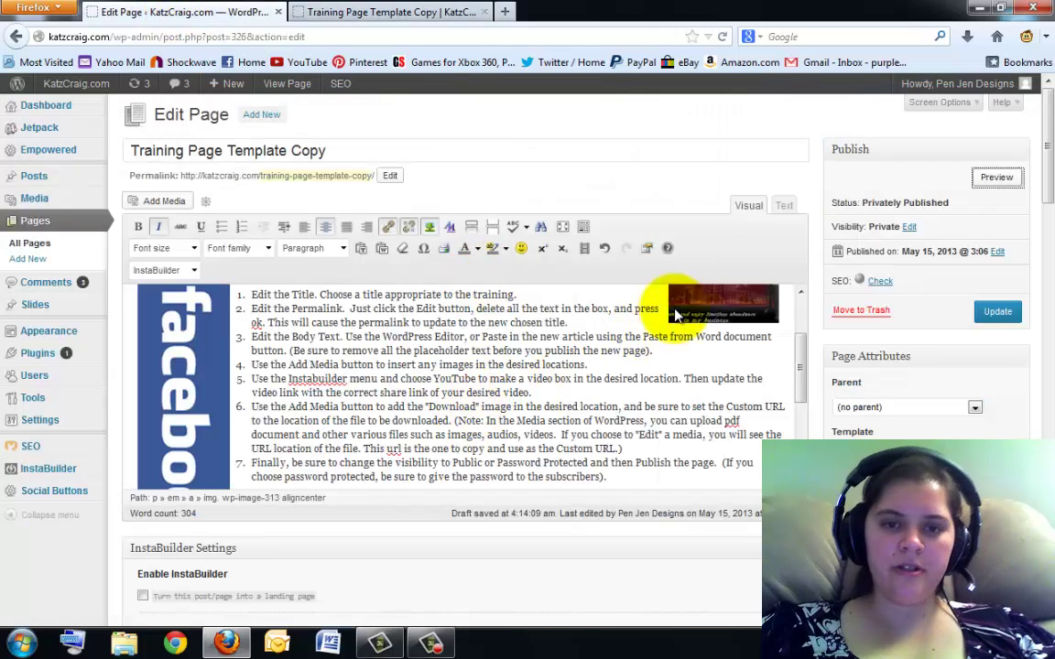
pyautogui.click(784, 205)
pyautogui.scroll(-5, 644, 485)
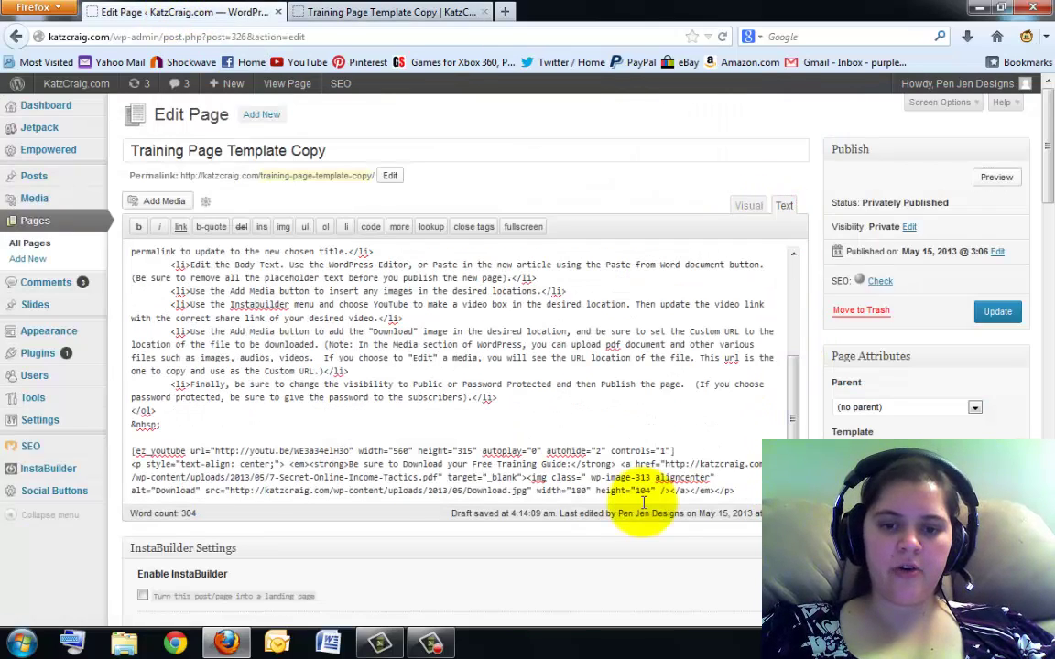
pyautogui.doubleClick(472, 476)
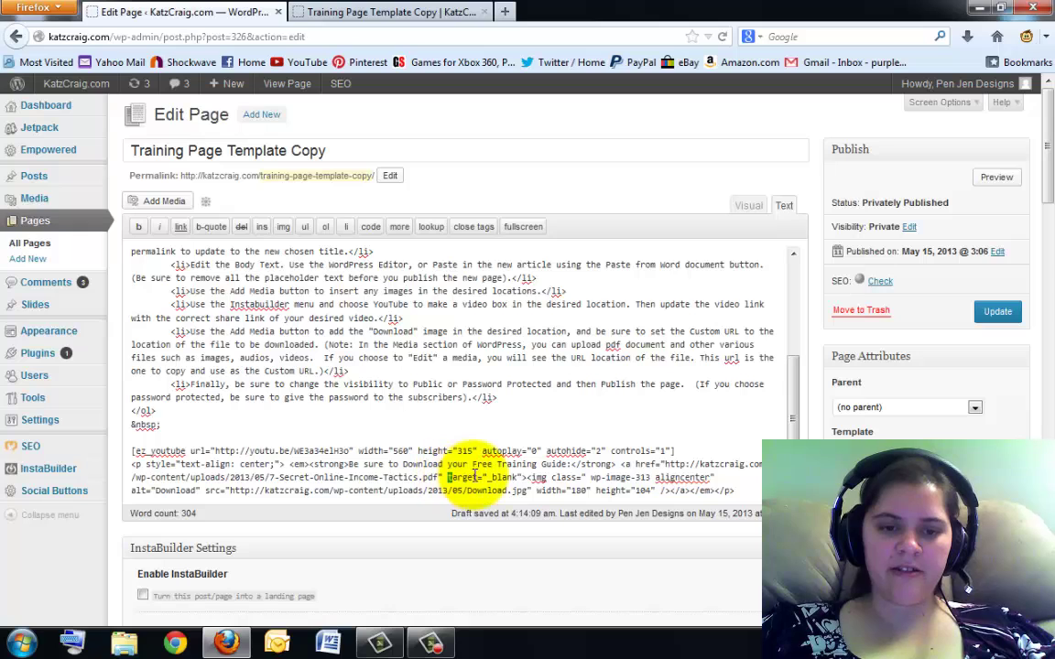
pyautogui.moveTo(473, 476); pyautogui.dragTo(522, 478)
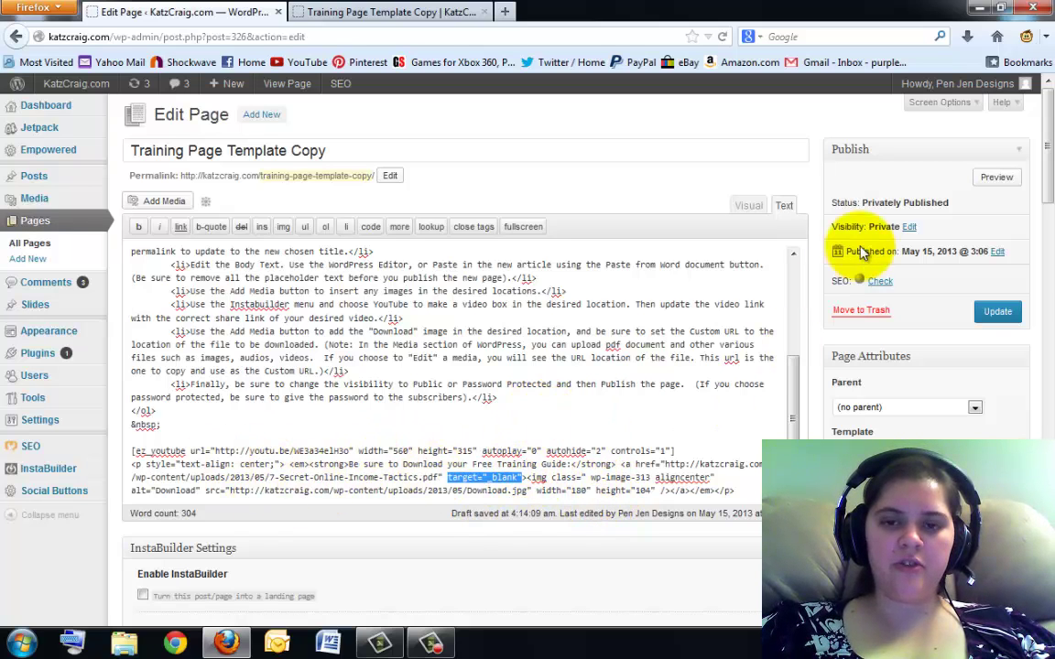
# - Compare the Download Now image in the visual view with its link's target="_blank" attribute in the HTML source
pyautogui.click(747, 206)
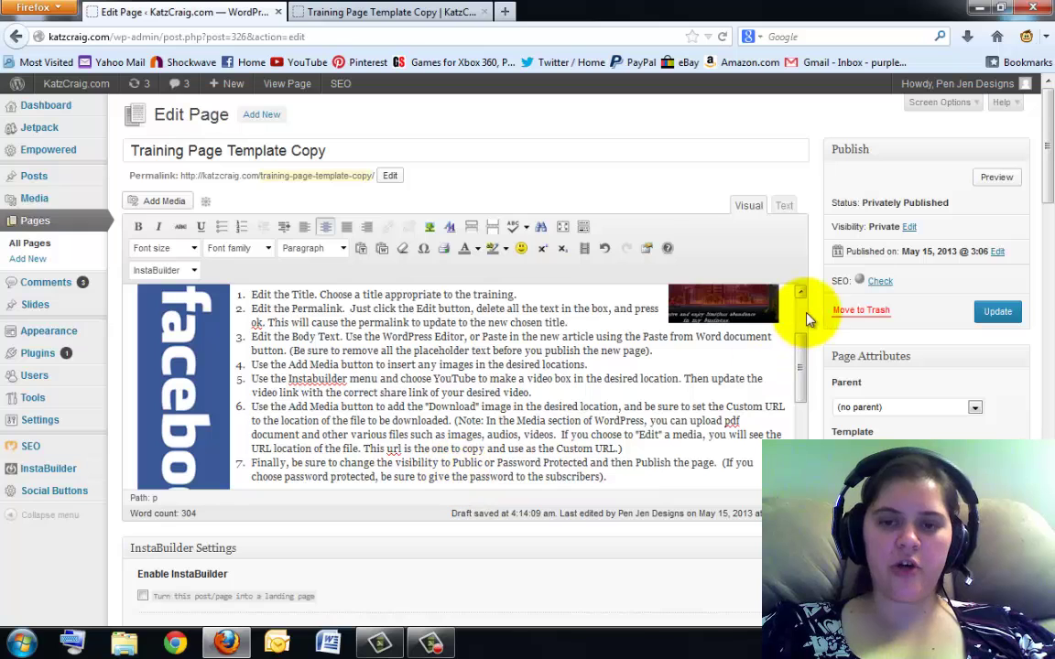
pyautogui.moveTo(800, 298); pyautogui.dragTo(706, 471)
pyautogui.click(635, 443)
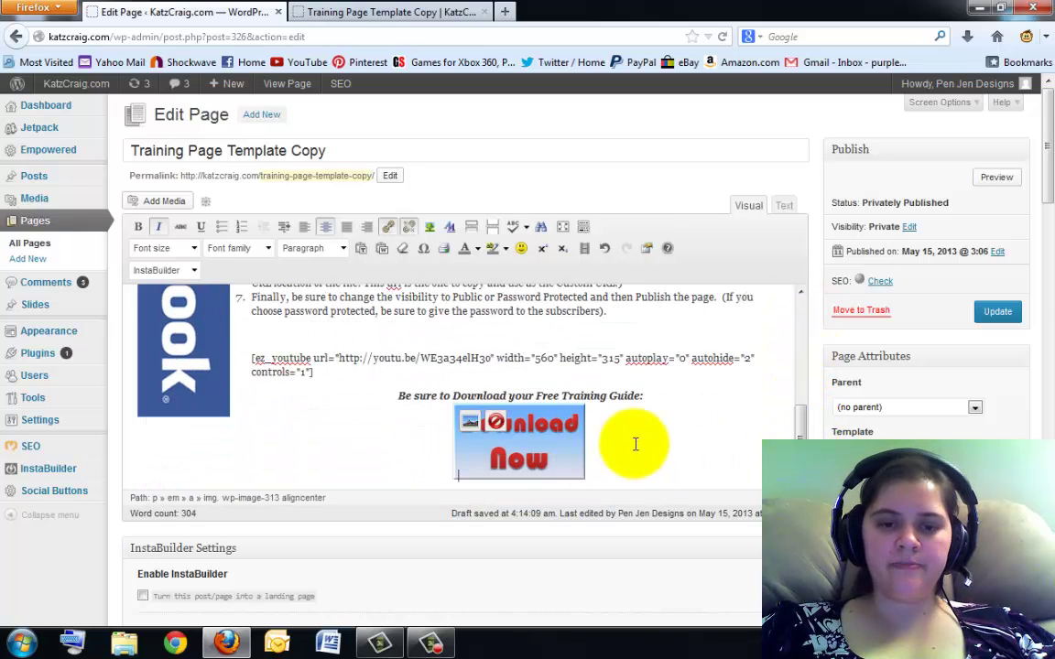
pyautogui.click(783, 206)
pyautogui.scroll(-5, 705, 388)
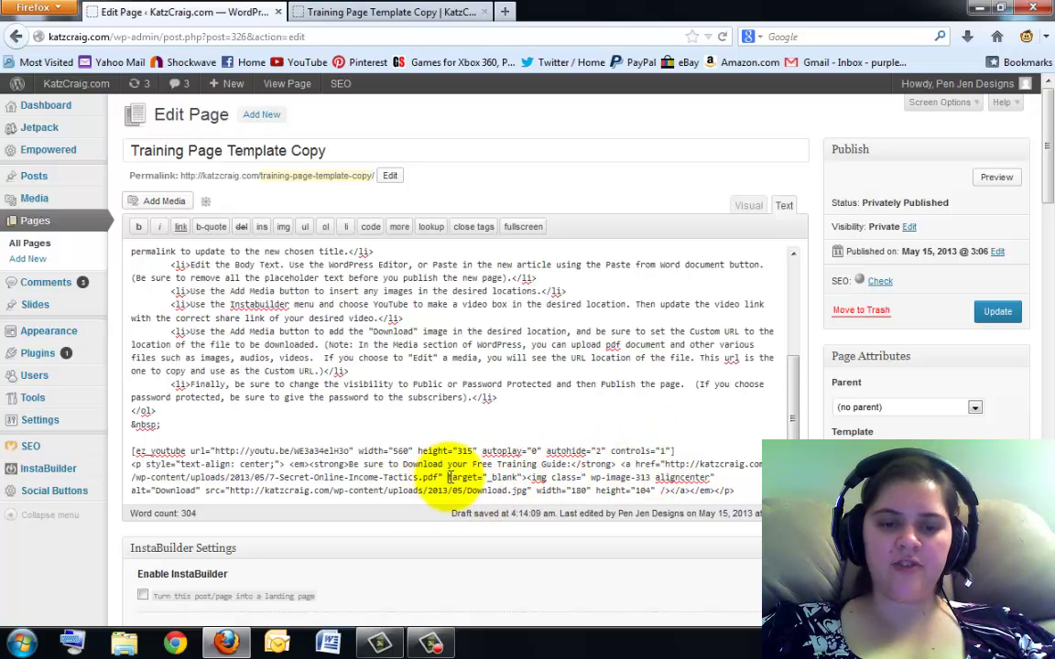
pyautogui.moveTo(449, 477); pyautogui.dragTo(521, 477)
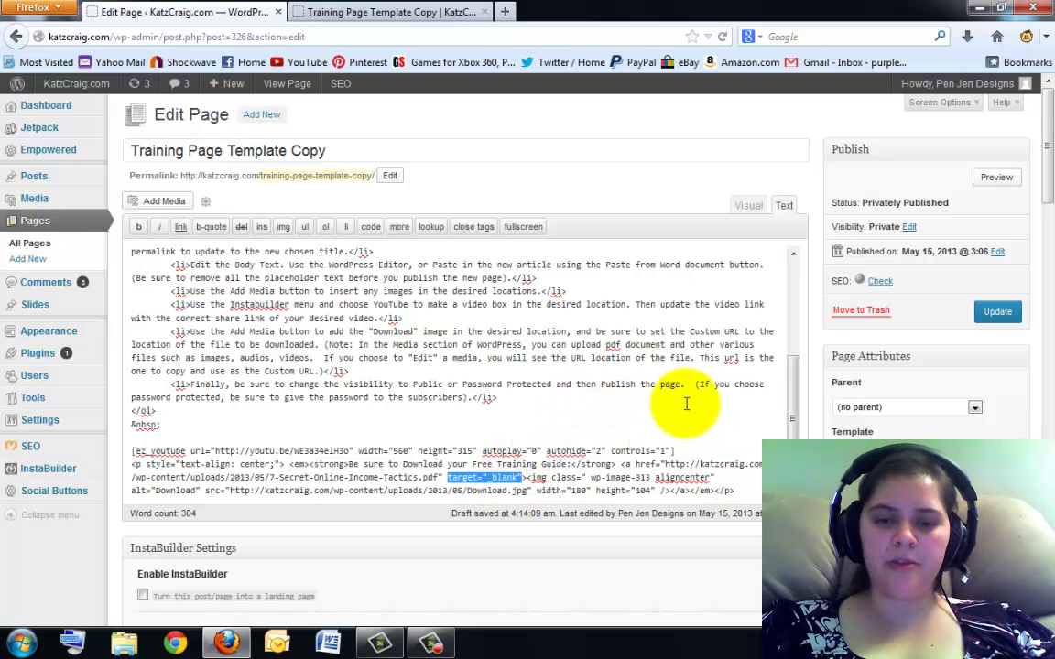
pyautogui.click(668, 463)
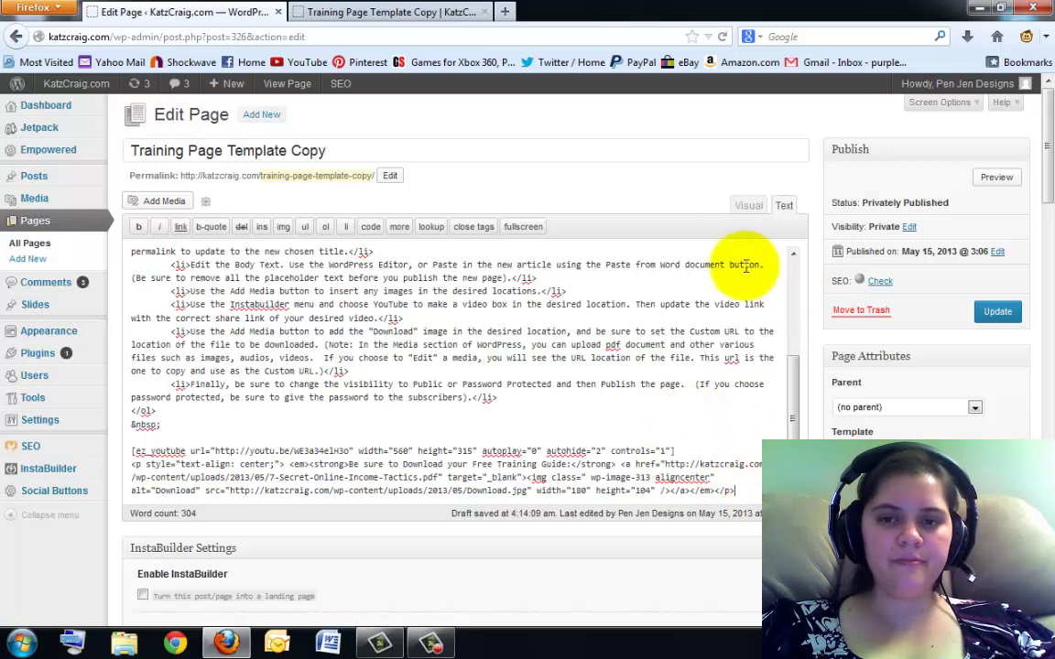
# - Return to the visual view and delete the vertical Facebook image beside the editing steps
pyautogui.click(739, 208)
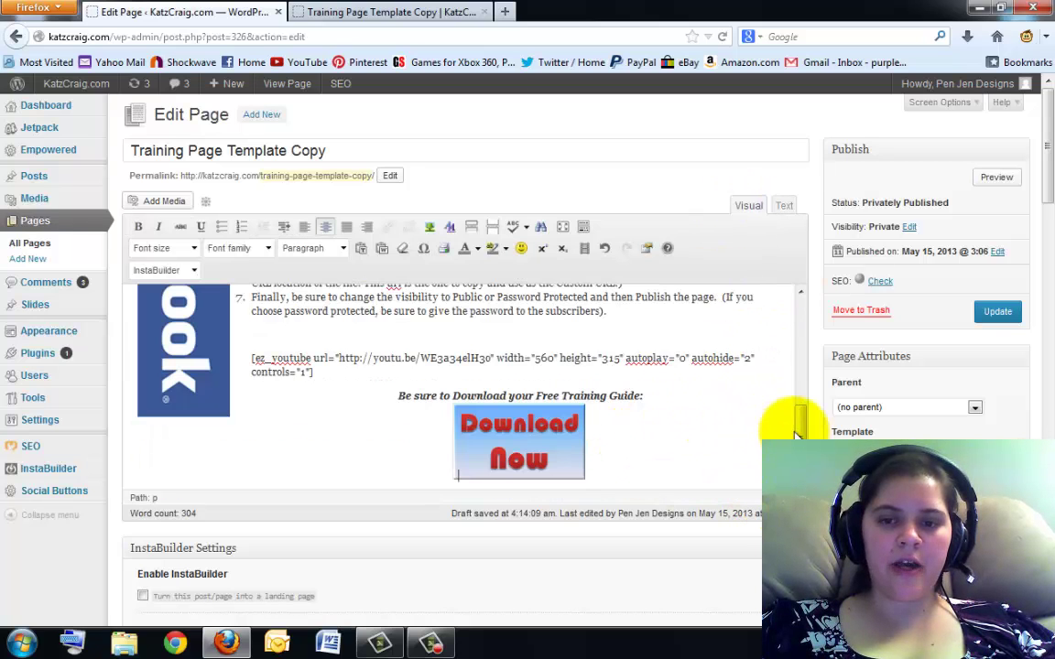
pyautogui.scroll(10, 734, 304)
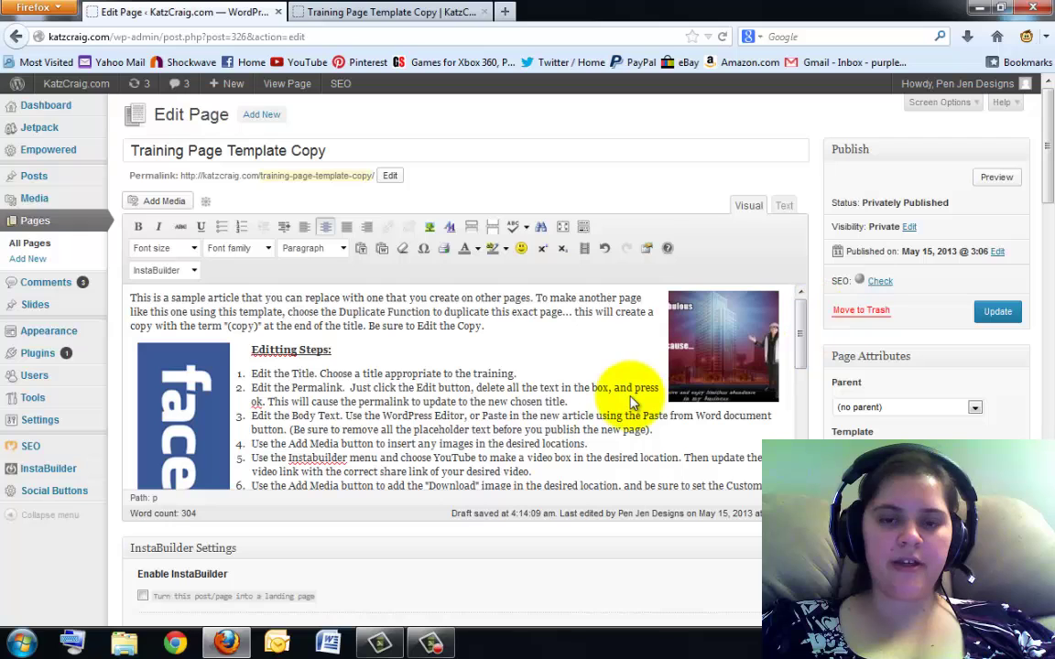
pyautogui.click(168, 385)
pyautogui.click(180, 360)
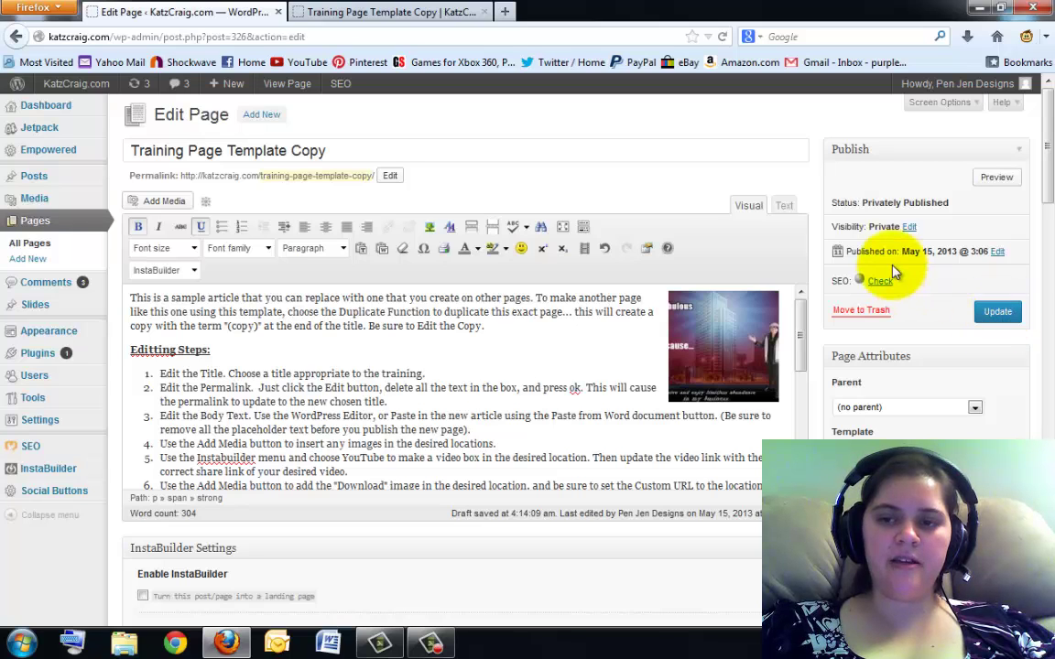
# - Try the Password protected visibility option for the page, and confirm Private instead
pyautogui.click(909, 227)
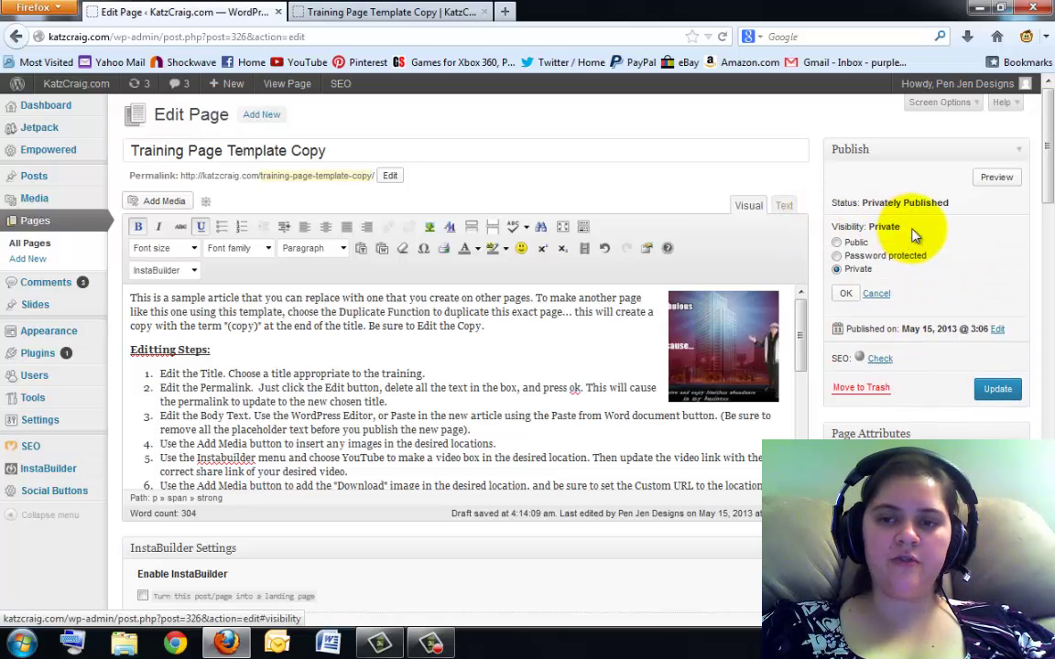
pyautogui.click(877, 262)
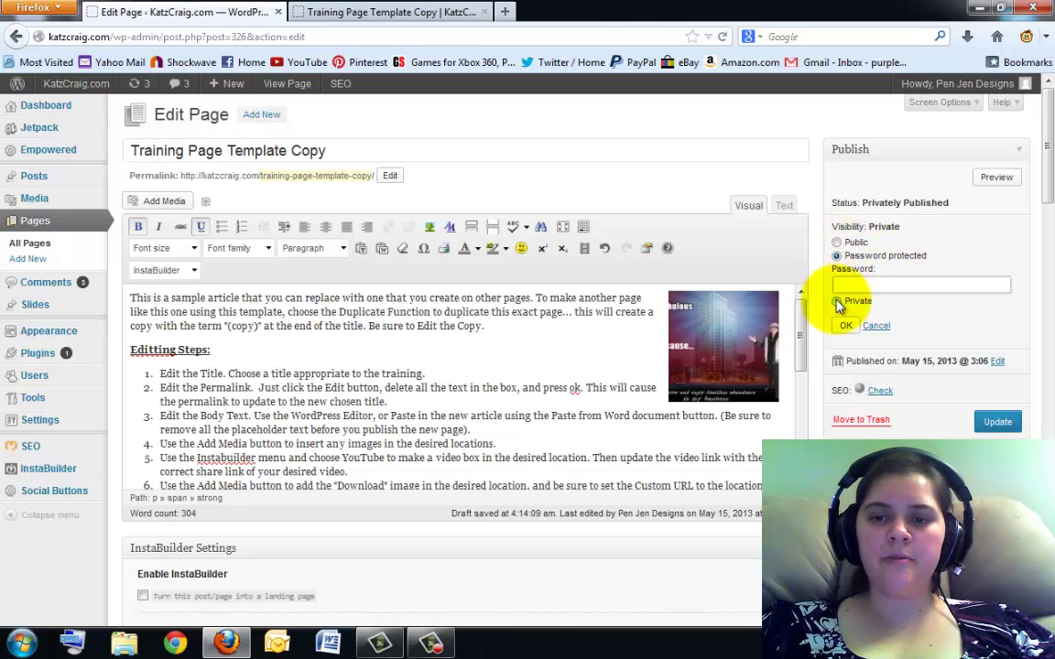
pyautogui.click(837, 302)
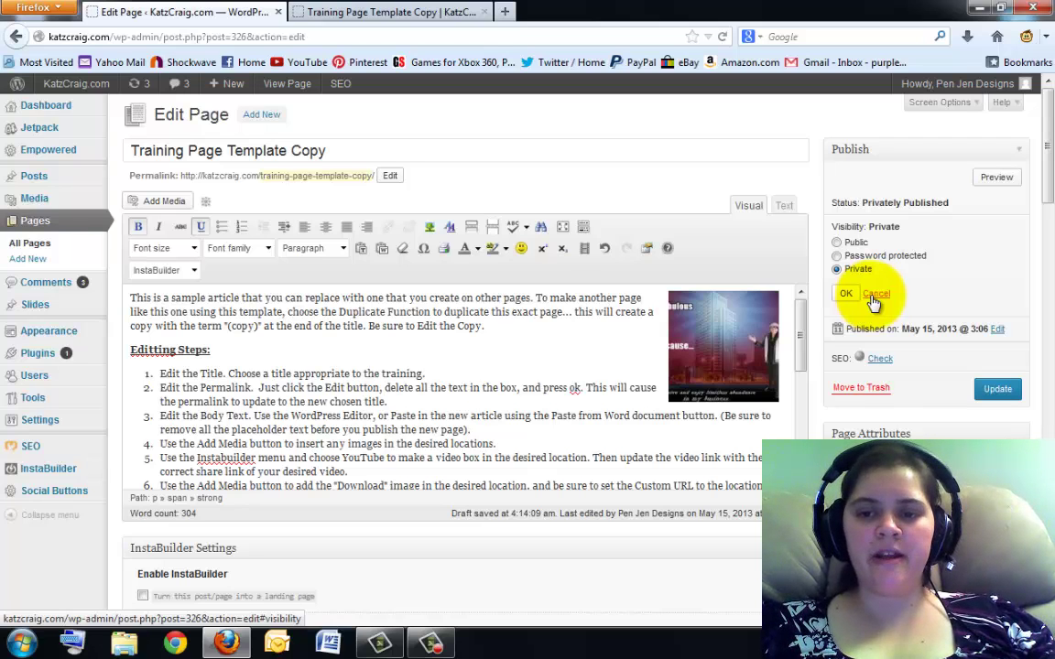
pyautogui.click(846, 295)
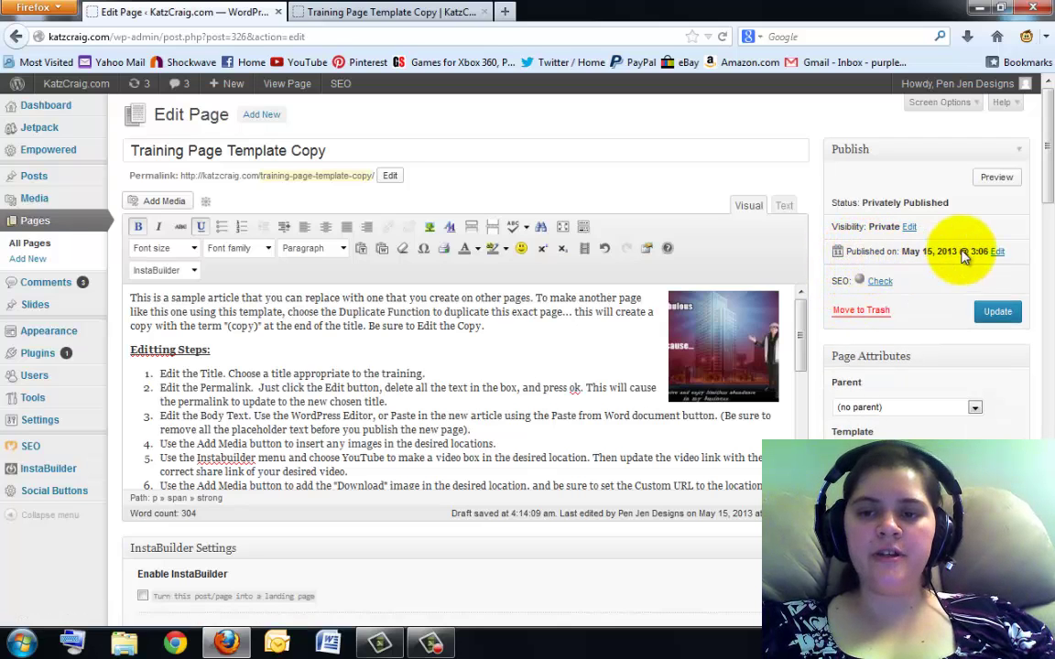
pyautogui.click(997, 251)
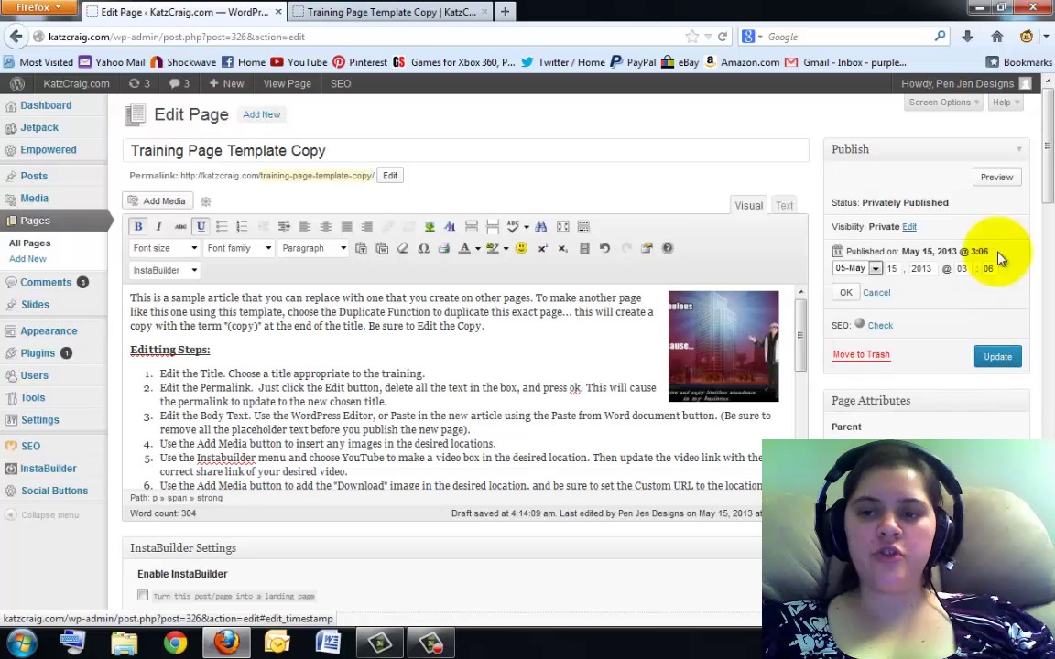
pyautogui.click(875, 268)
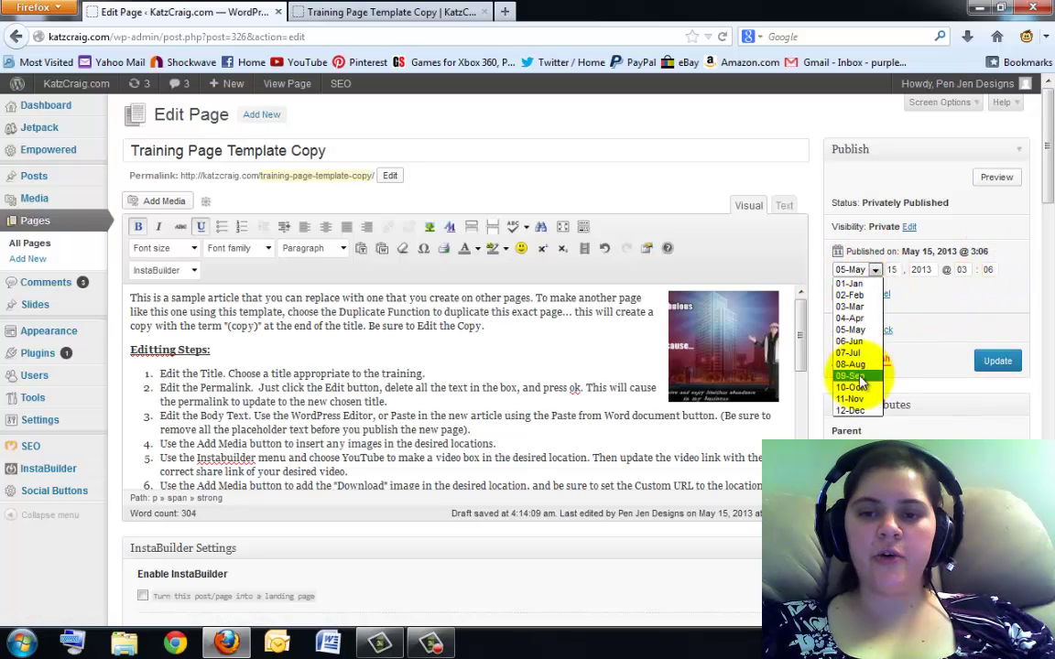
pyautogui.click(874, 271)
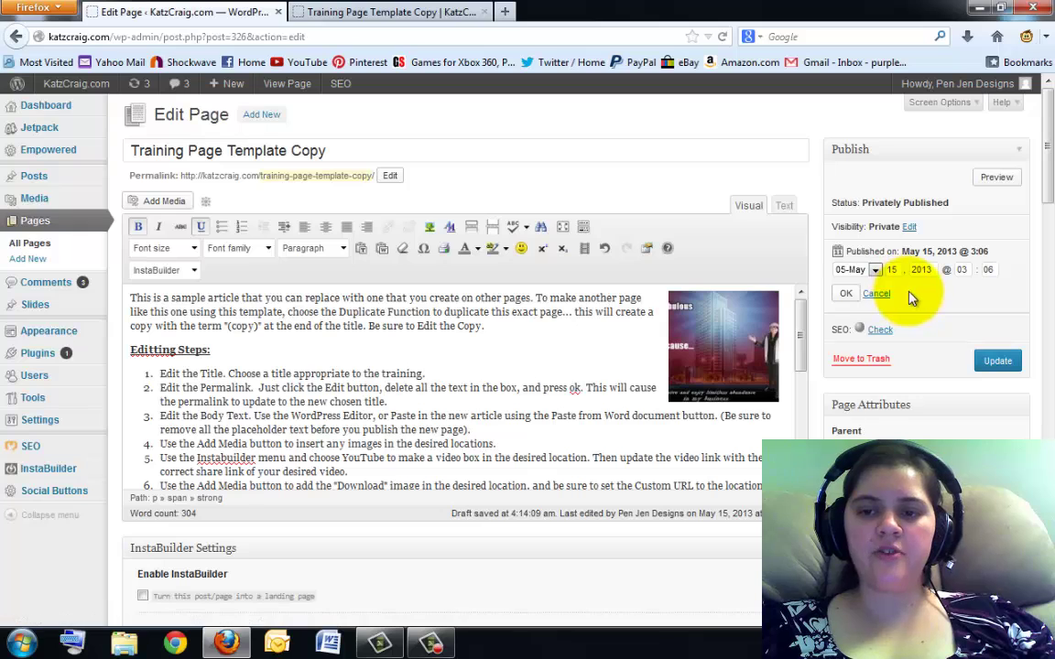
pyautogui.click(844, 295)
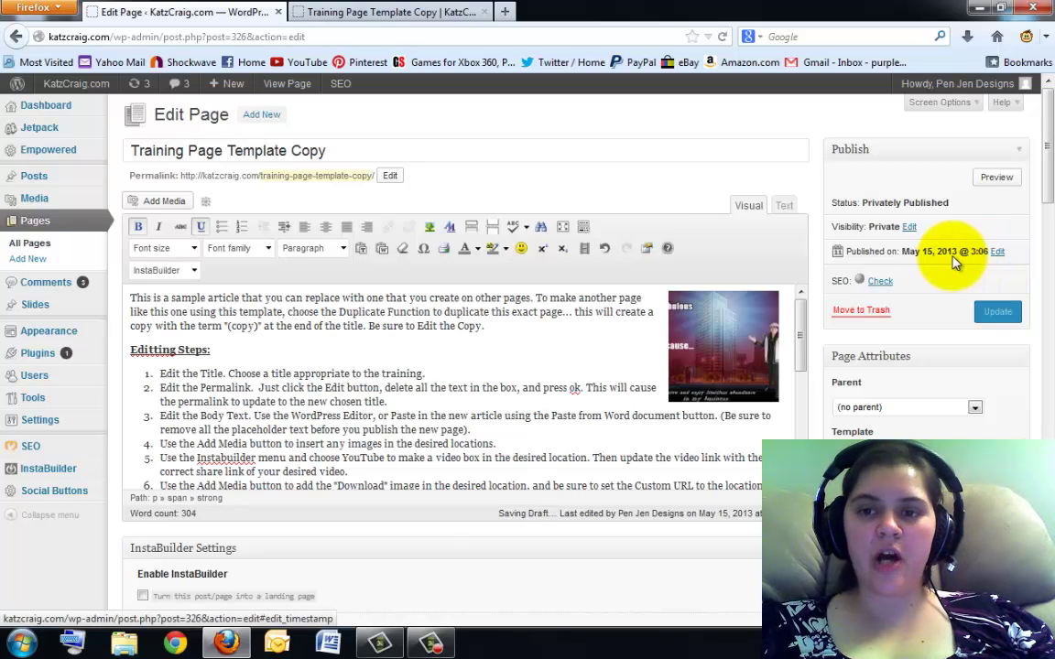
# - Schedule the page's publication for May 18, 2013 at 03:06
pyautogui.click(996, 251)
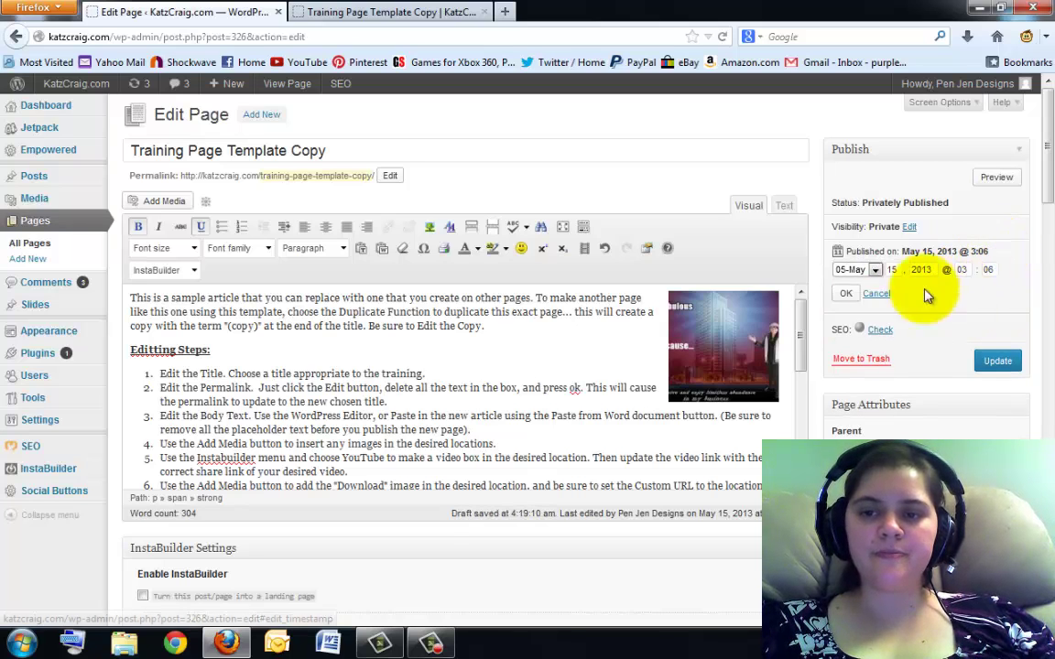
pyautogui.click(844, 293)
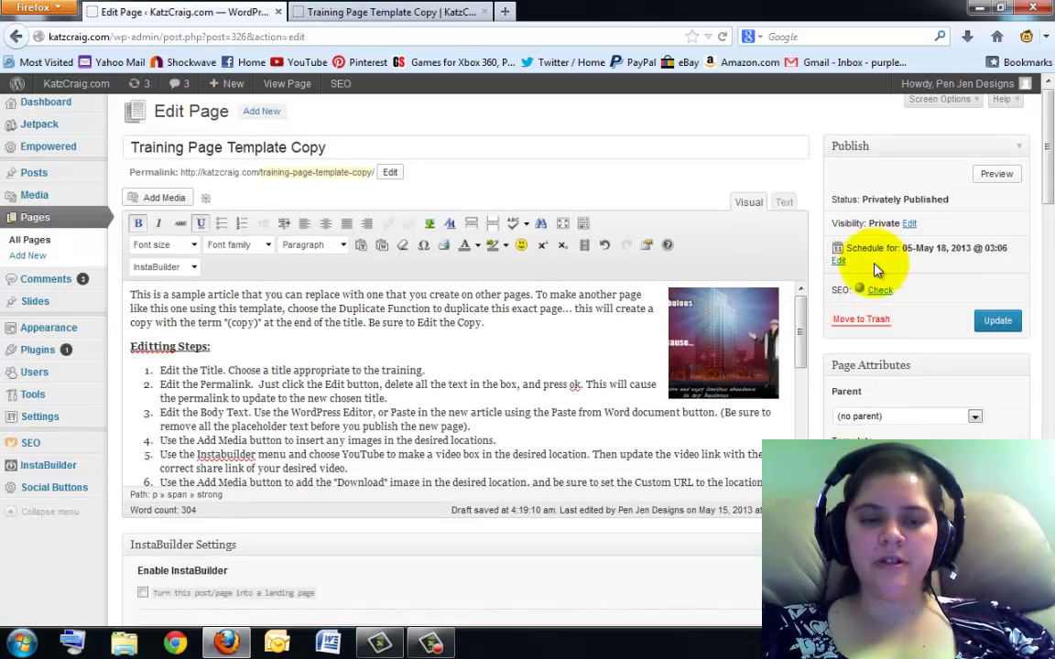
# - Collapse the InstaBuilder Settings section and look over the WordPress SEO by Yoast fields below it
pyautogui.scroll(-5, 876, 256)
pyautogui.scroll(-3, 876, 269)
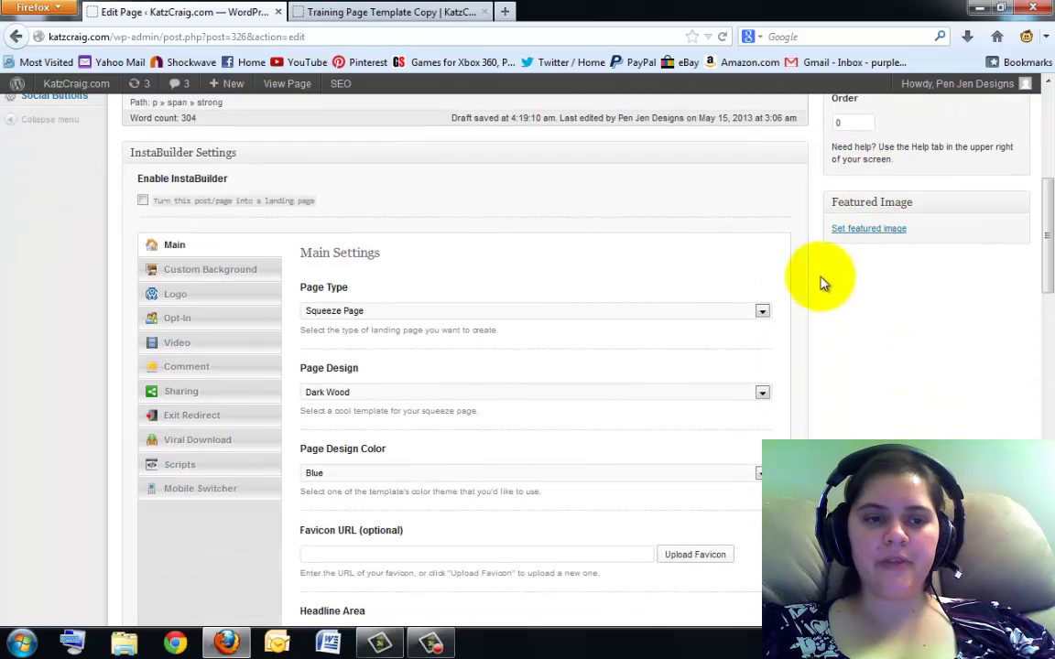
pyautogui.click(797, 161)
pyautogui.scroll(-3, 851, 383)
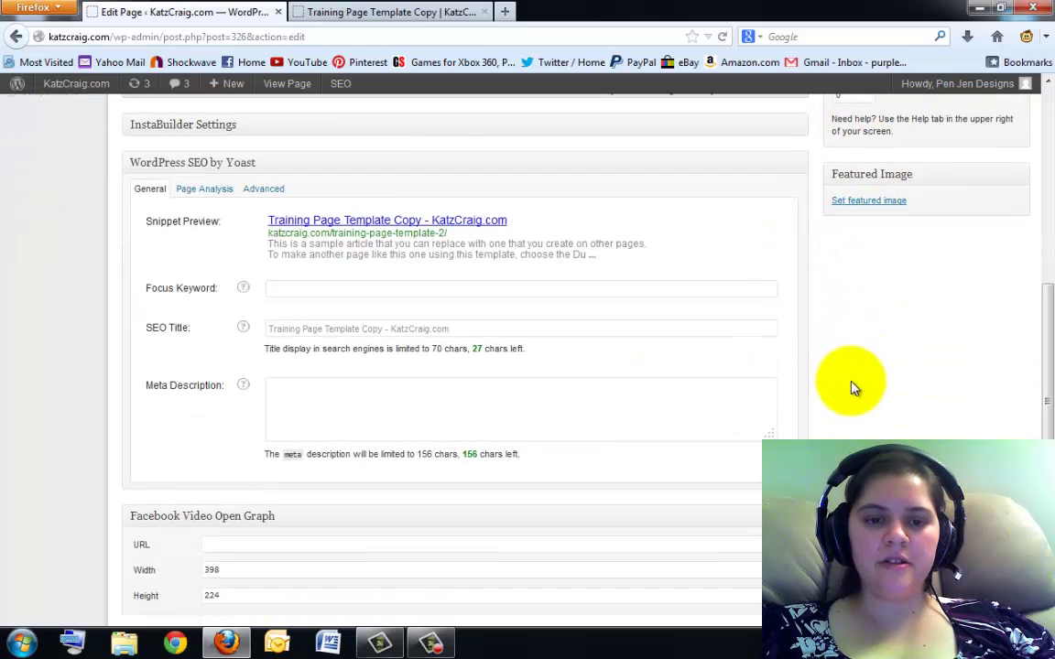
pyautogui.scroll(10, 852, 385)
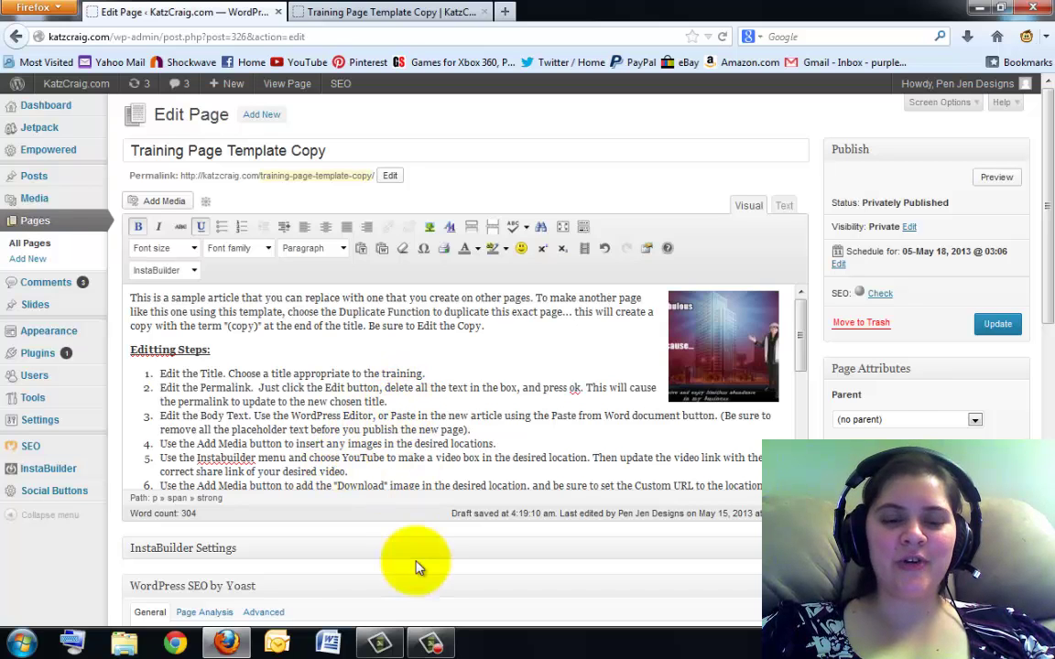
pyautogui.click(431, 644)
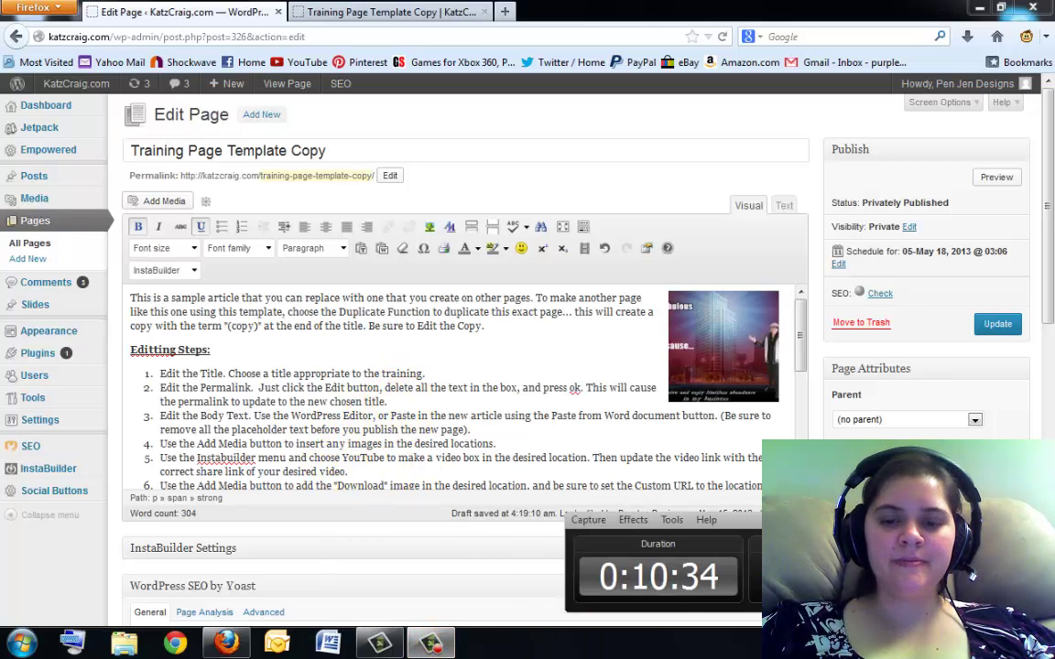